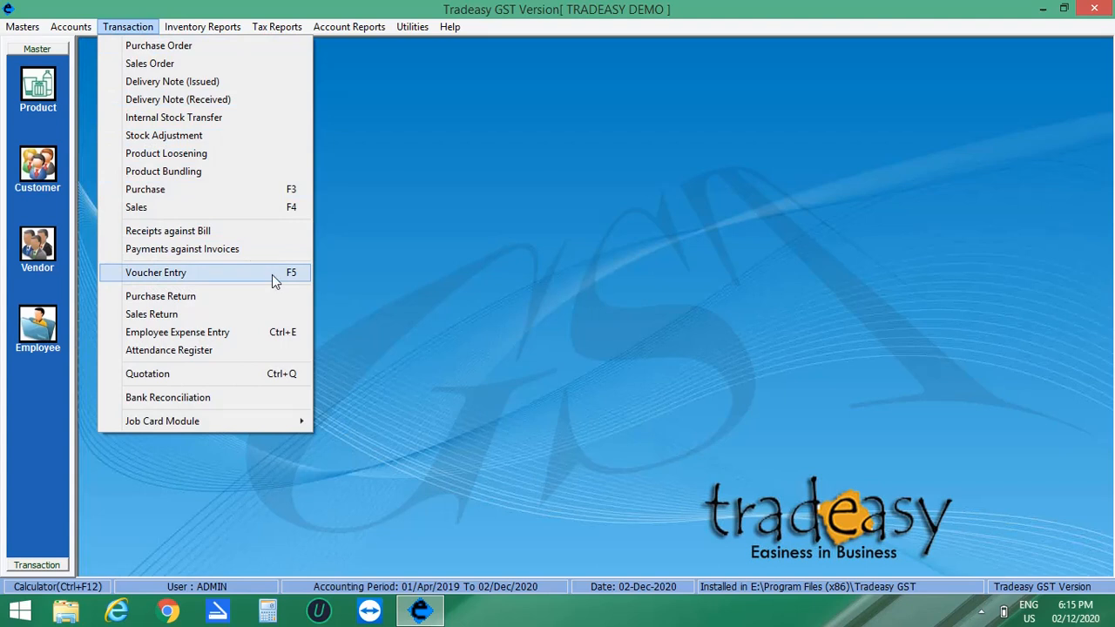
Open a new Receipts voucher and begin a credit (Cr) entry in it.
left_click(241, 277)
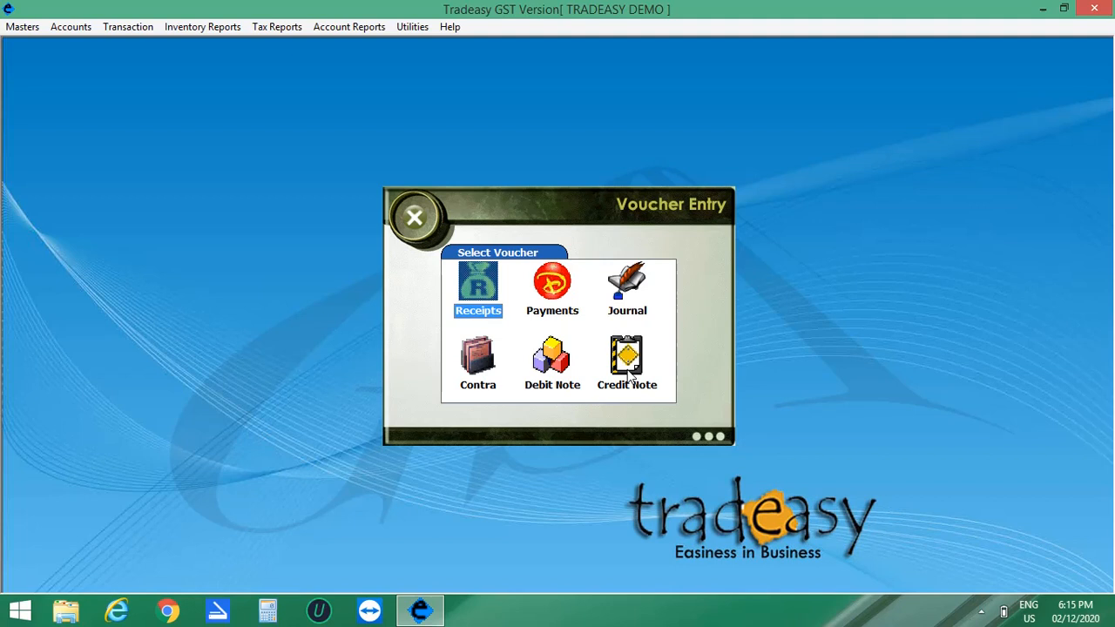
double_click(479, 293)
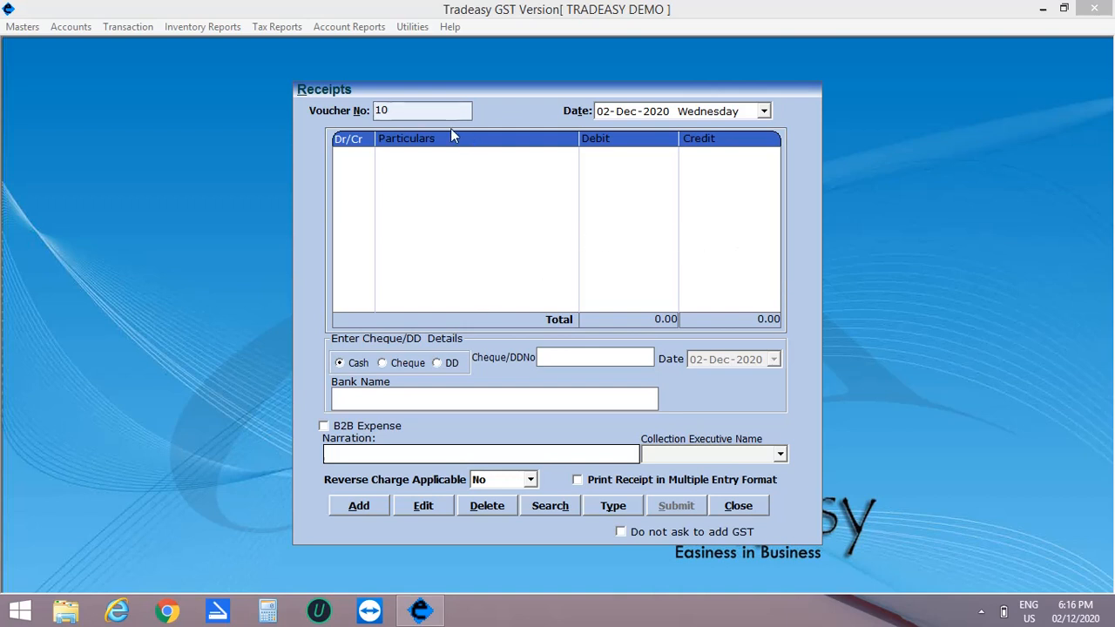
left_click(605, 113)
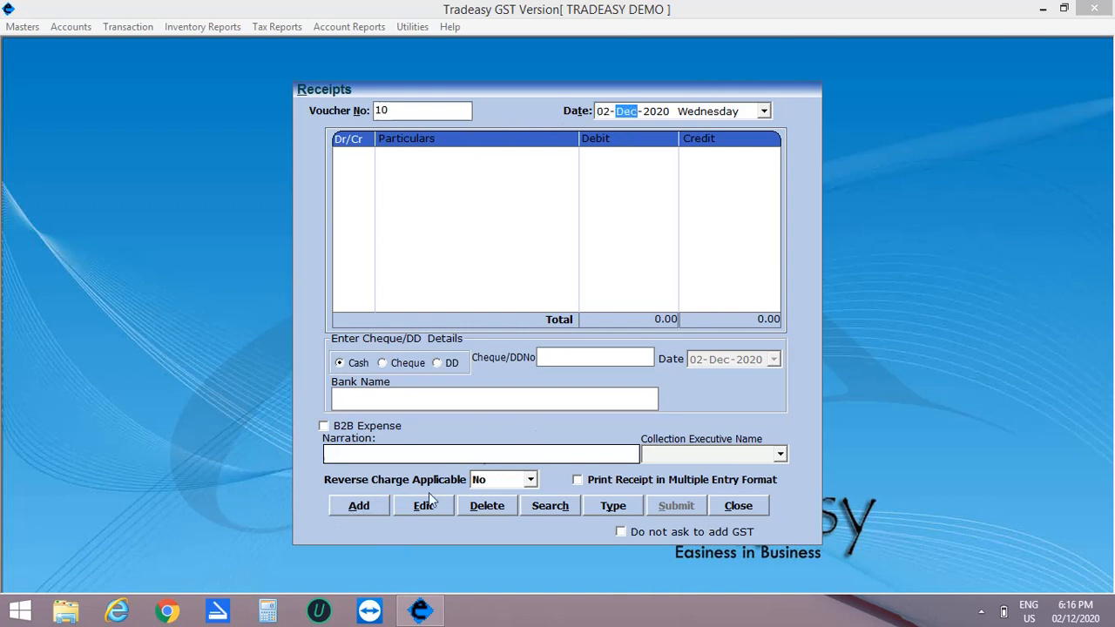
left_click(362, 508)
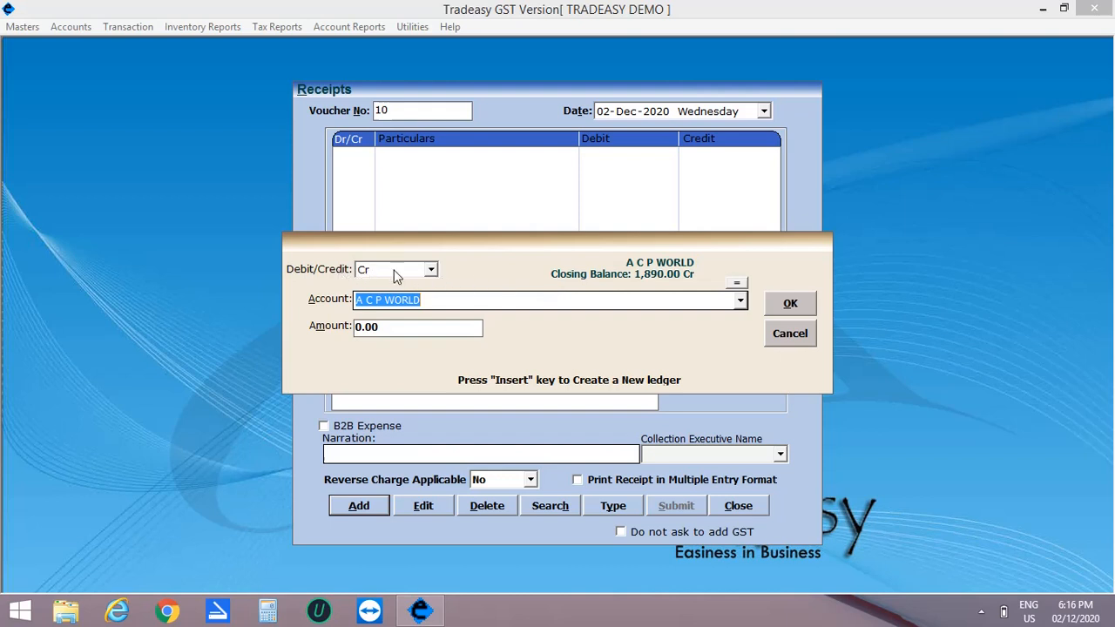
left_click(431, 270)
left_click(434, 271)
Start a new ledger for the entry's account and name it COMMISSION RECEIVED.
left_click(435, 300)
key("Insert")
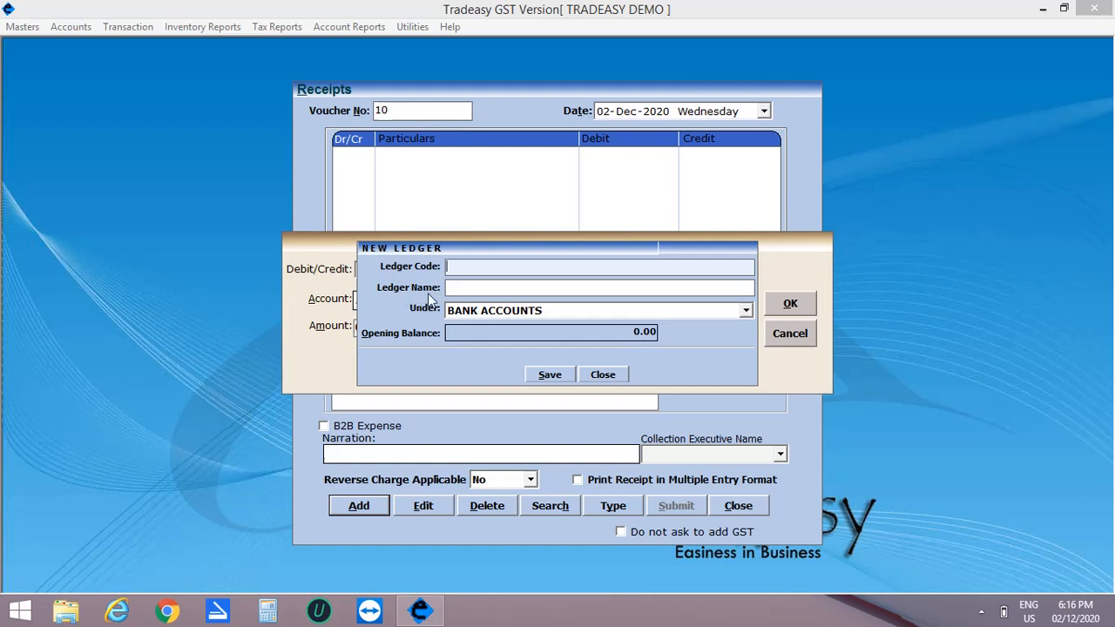
left_click(455, 289)
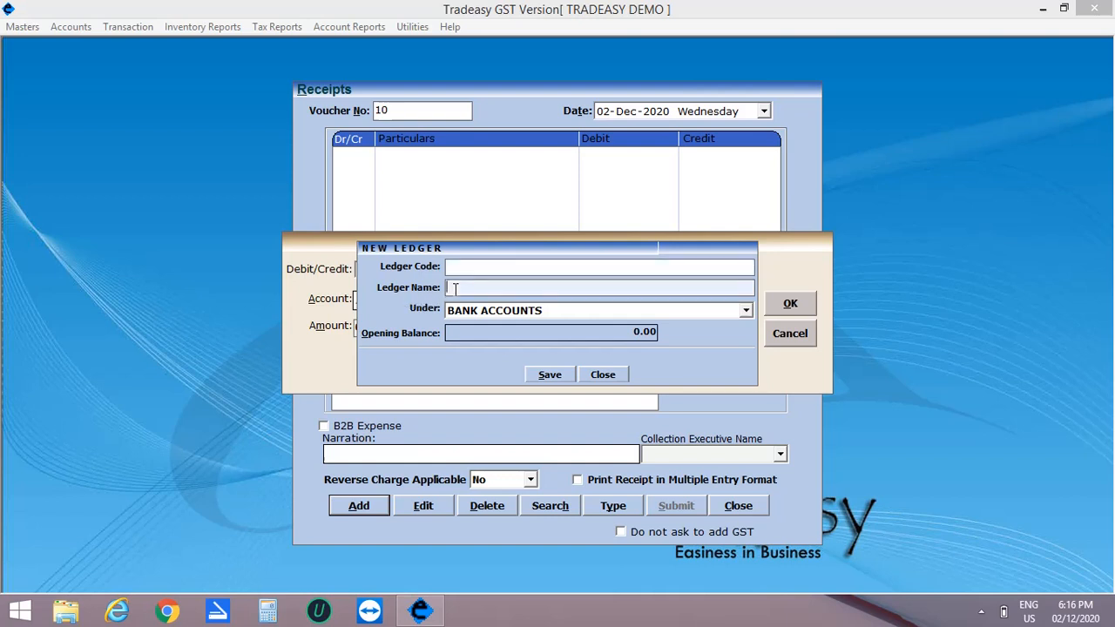
type("COMMISSION RECEIV")
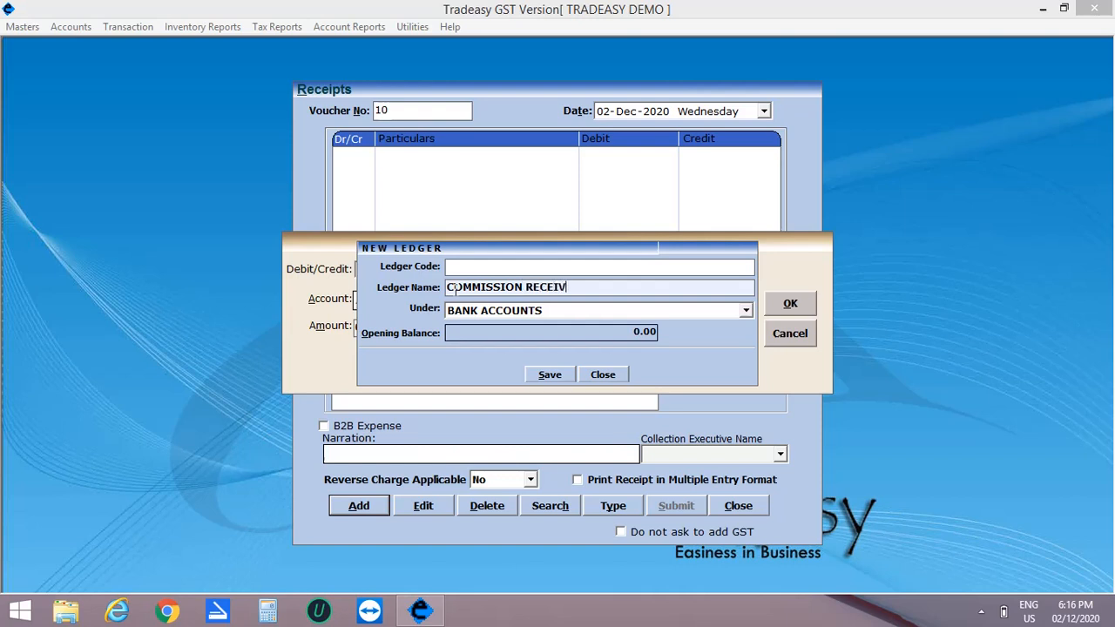
type("ED")
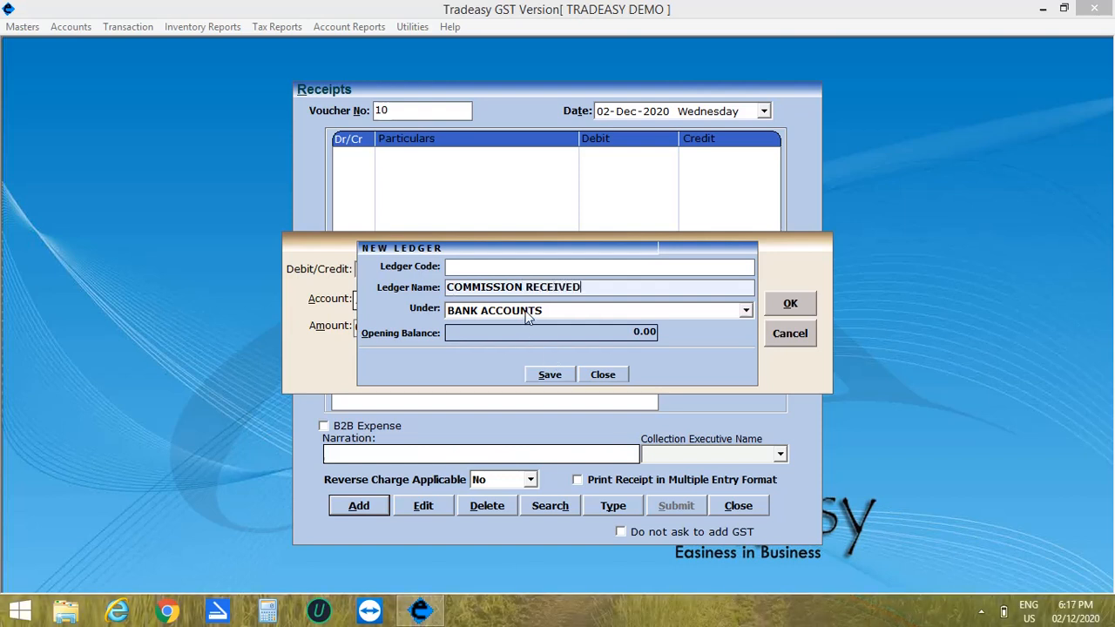
Place the new ledger under INDIRECT INCOME and save it.
left_click(552, 312)
key("Down")
key("Down")
key("Down")
key("Down")
key("Down")
key("Down")
key("Down")
key("Down")
key("Down")
key("Down")
key("Down")
key("Down")
key("Down")
key("Down")
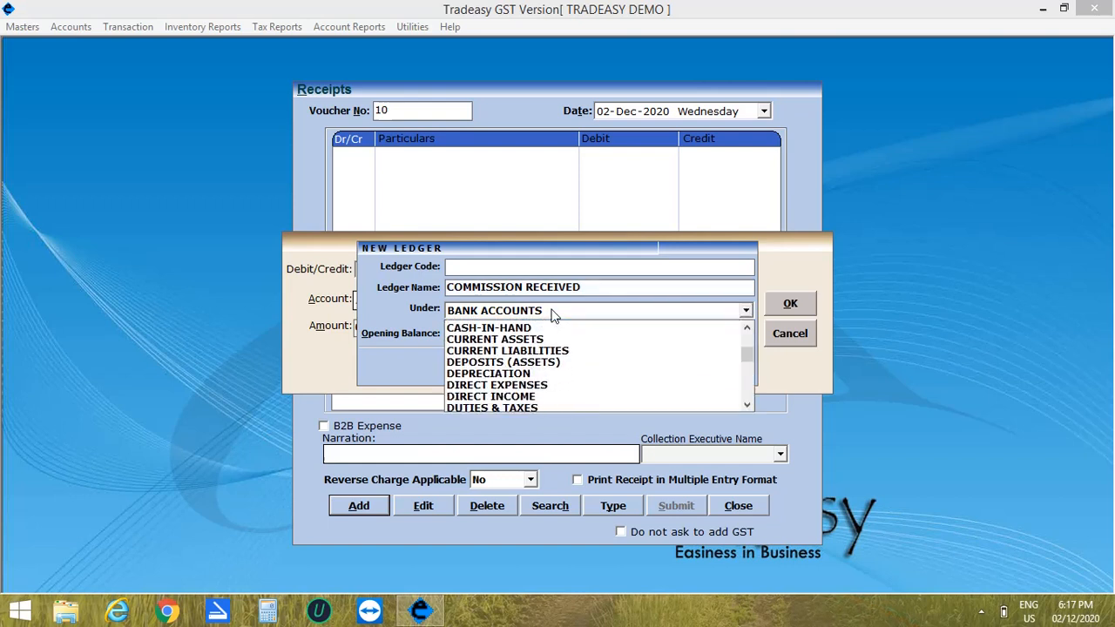
left_click(749, 409)
left_click(684, 405)
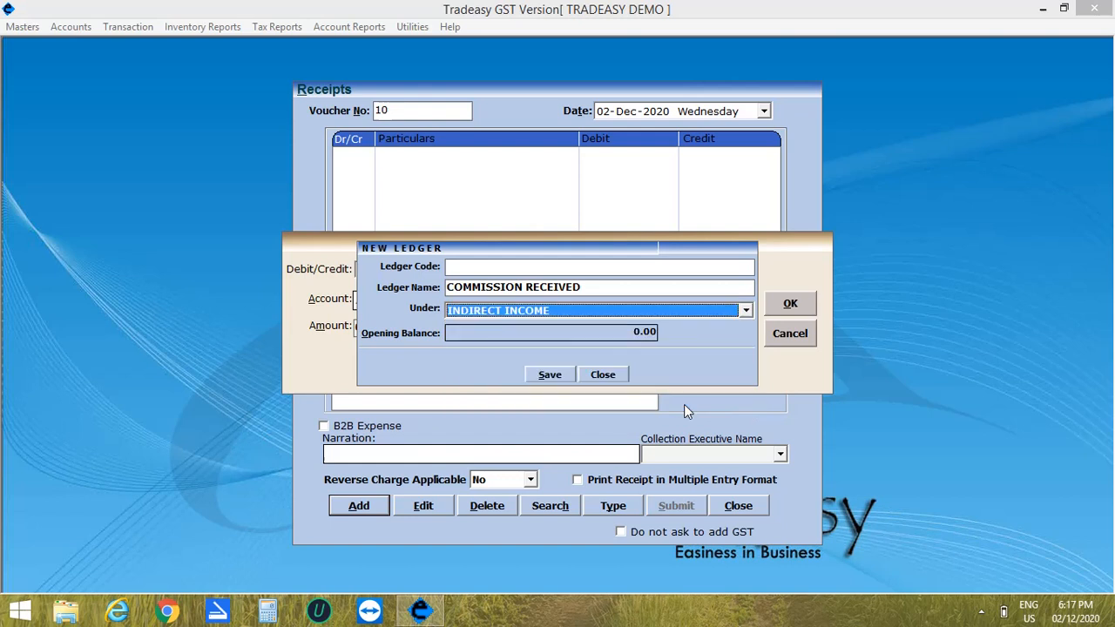
left_click(548, 377)
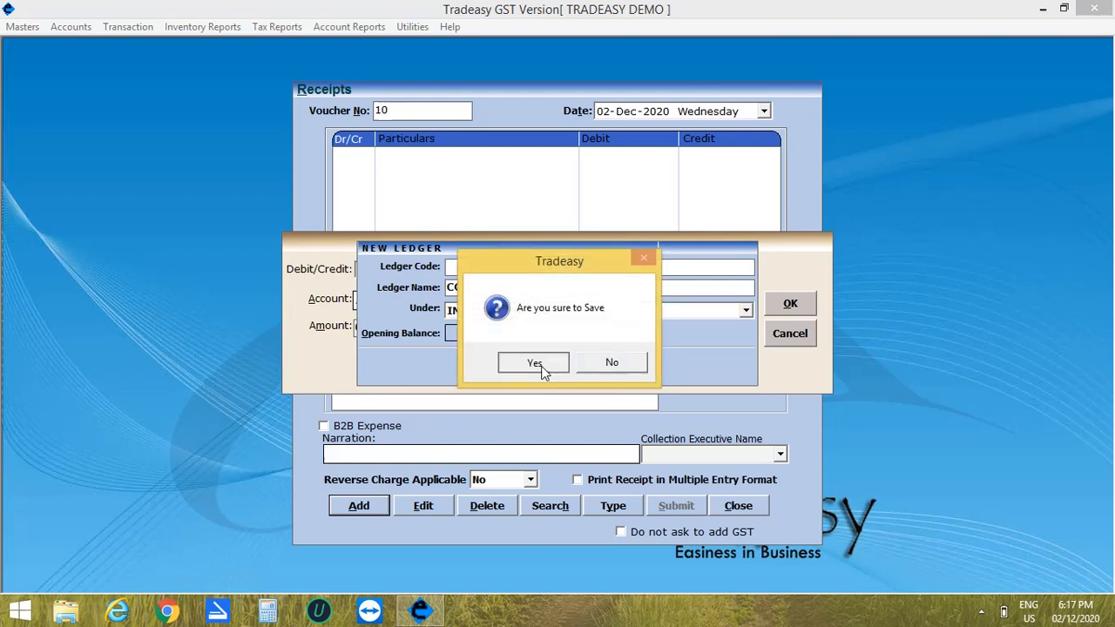
left_click(535, 363)
Credit 5000 to COMMISSION RECEIVED and accept the matching debit of 5000 to CASH.
left_click(412, 328)
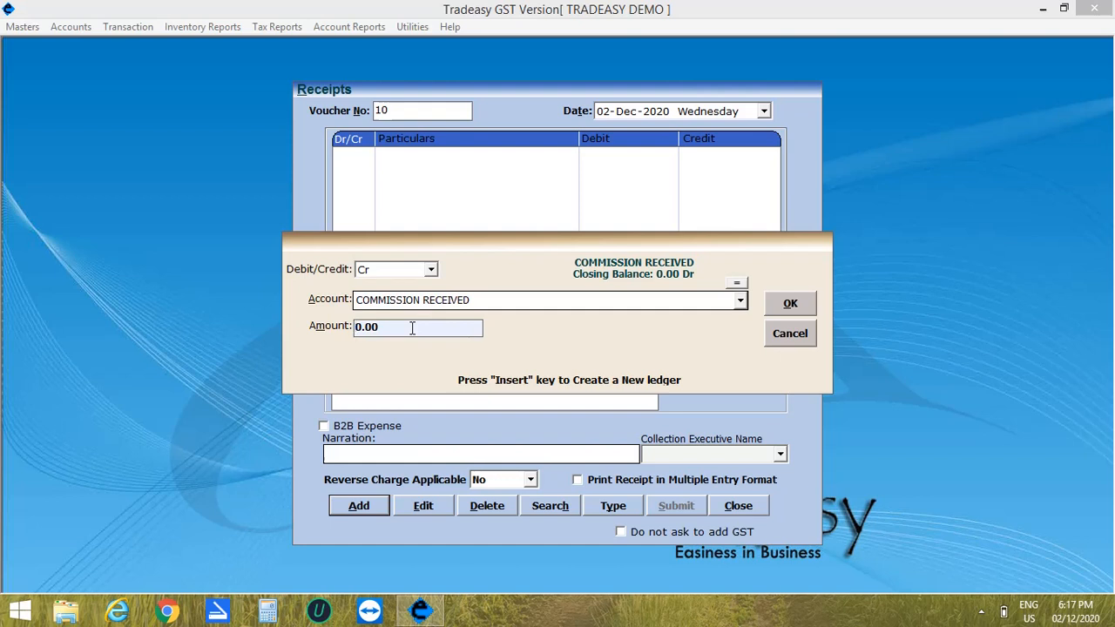
type("5000")
left_click(796, 306)
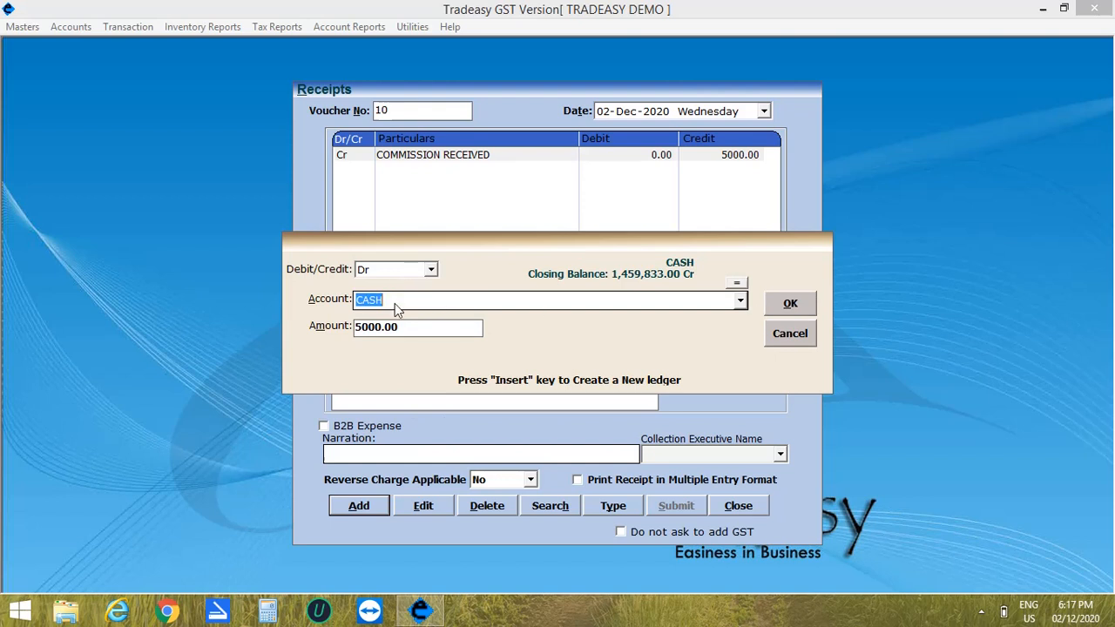
left_click(790, 304)
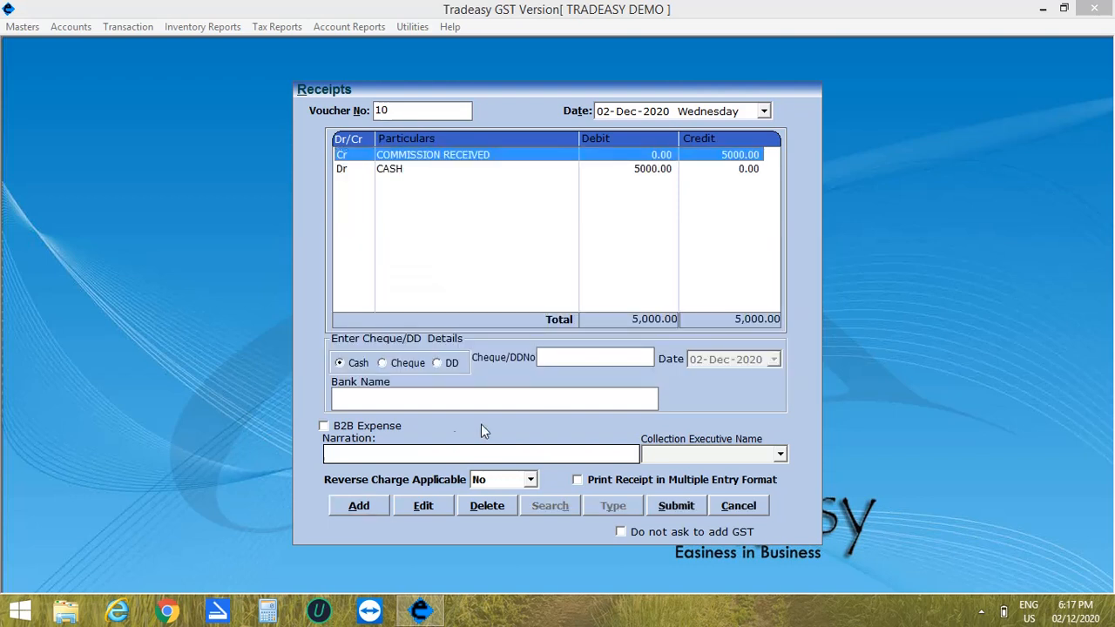
Try the Cheque and DD payment modes with post-dated cheque entry dated 05-Dec-2020, and switch the mode back to Cash.
left_click(383, 364)
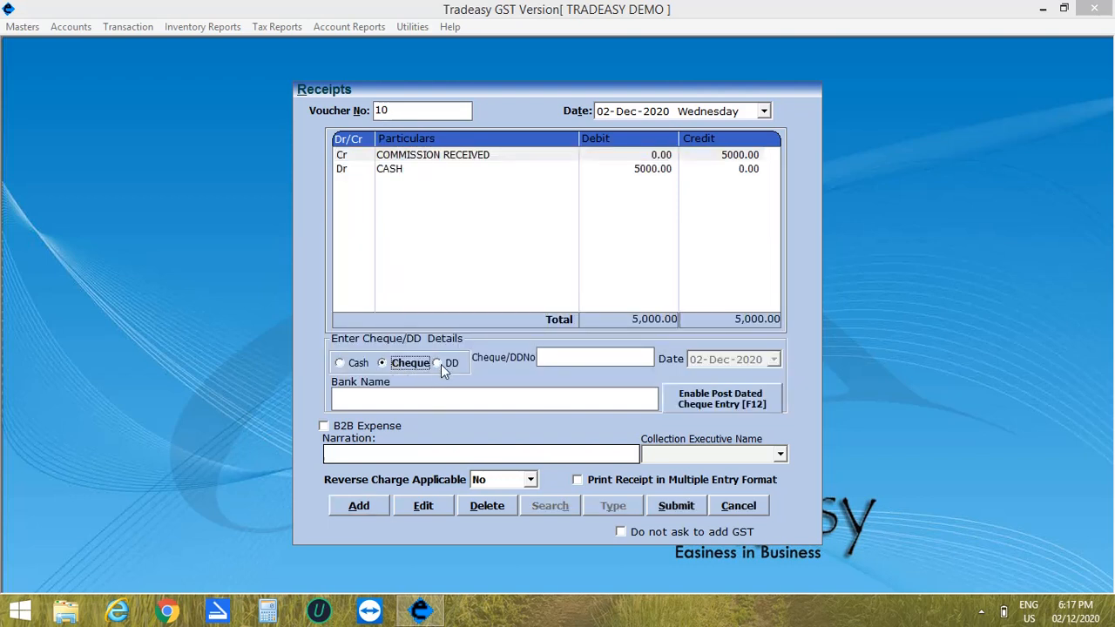
left_click(440, 364)
left_click(386, 364)
left_click(550, 358)
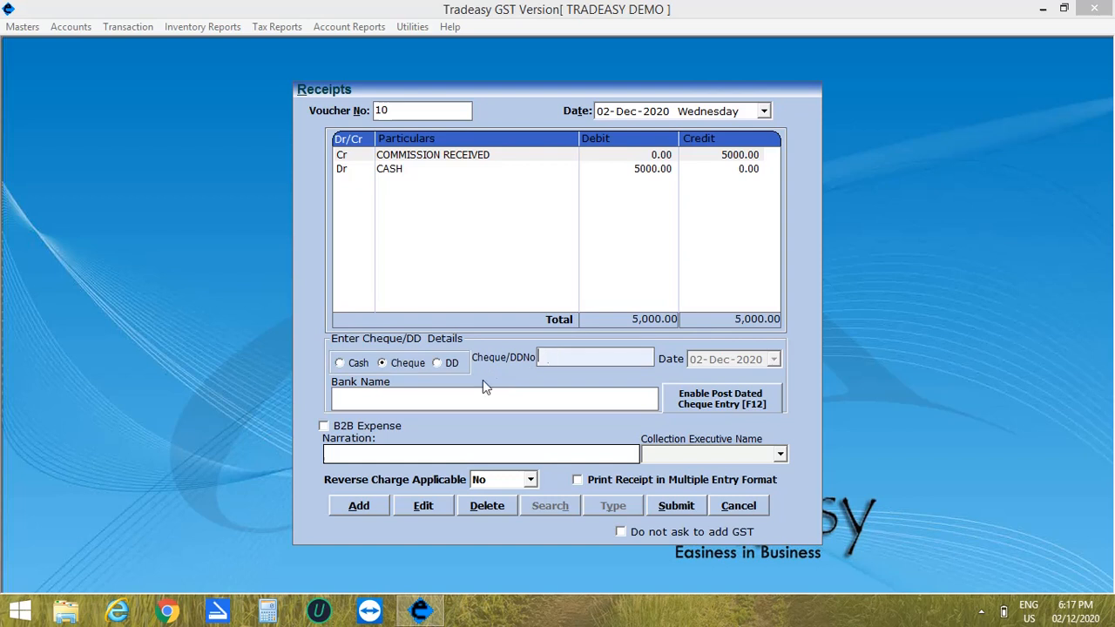
left_click(417, 395)
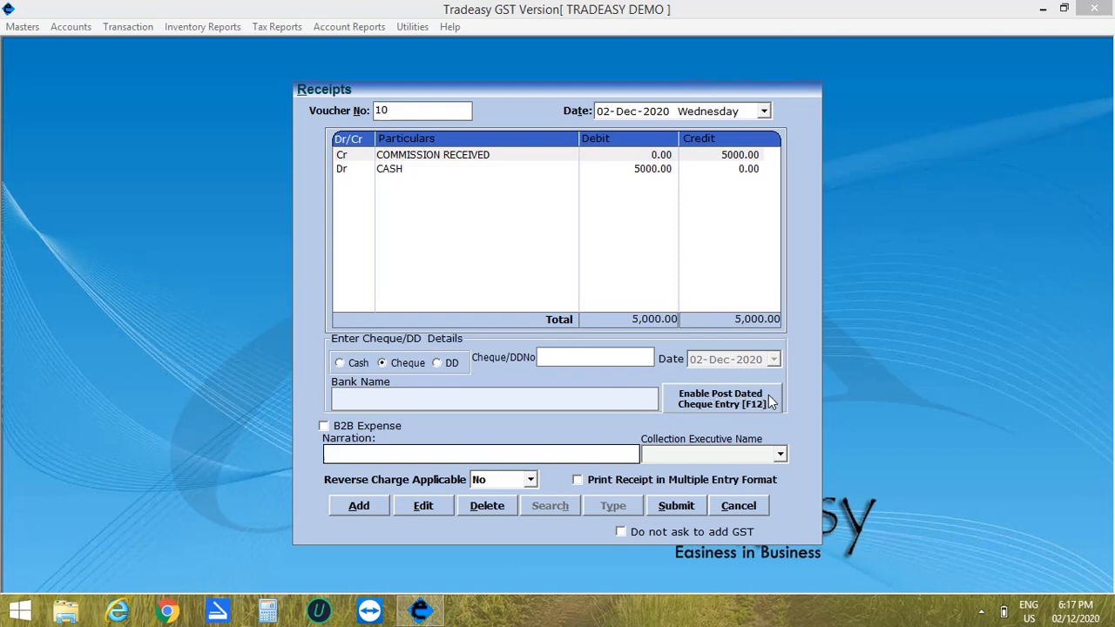
left_click(697, 396)
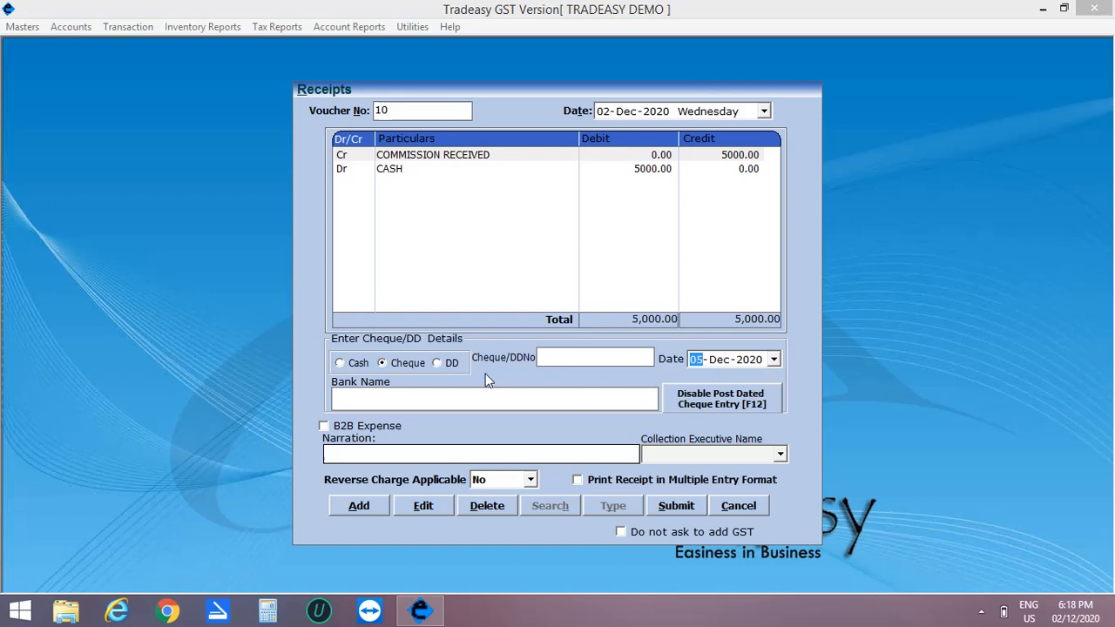
left_click(341, 364)
Enter the narration "ABC Pvt Ltd", submit the receipt voucher without printing it, and leave the Receipts form.
type("A")
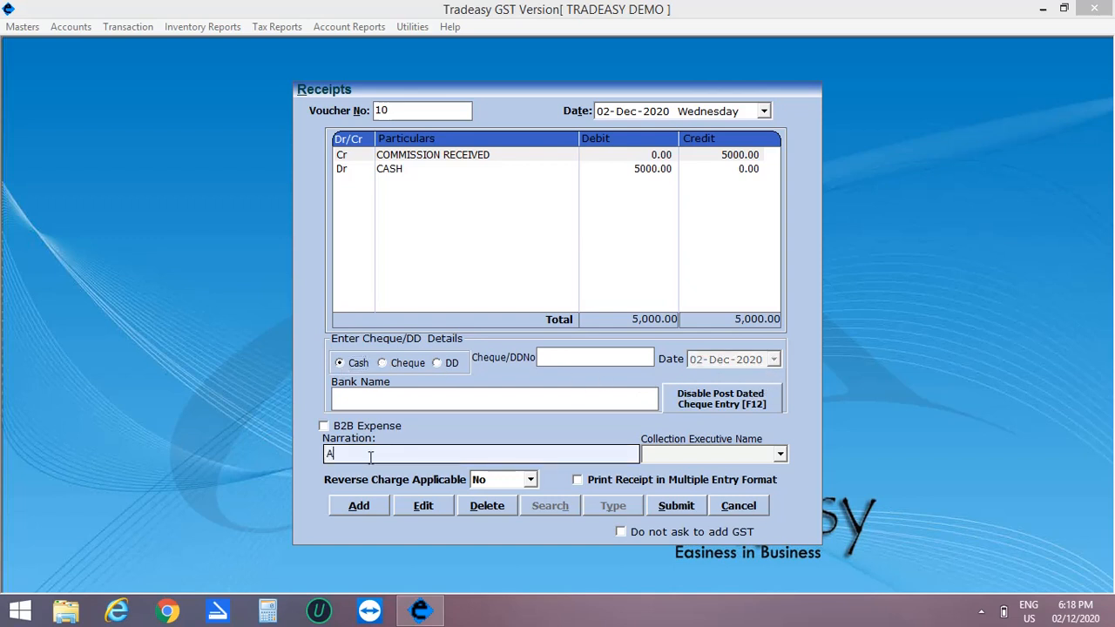
type("BC Pvt Ltd")
left_click(664, 507)
left_click(547, 360)
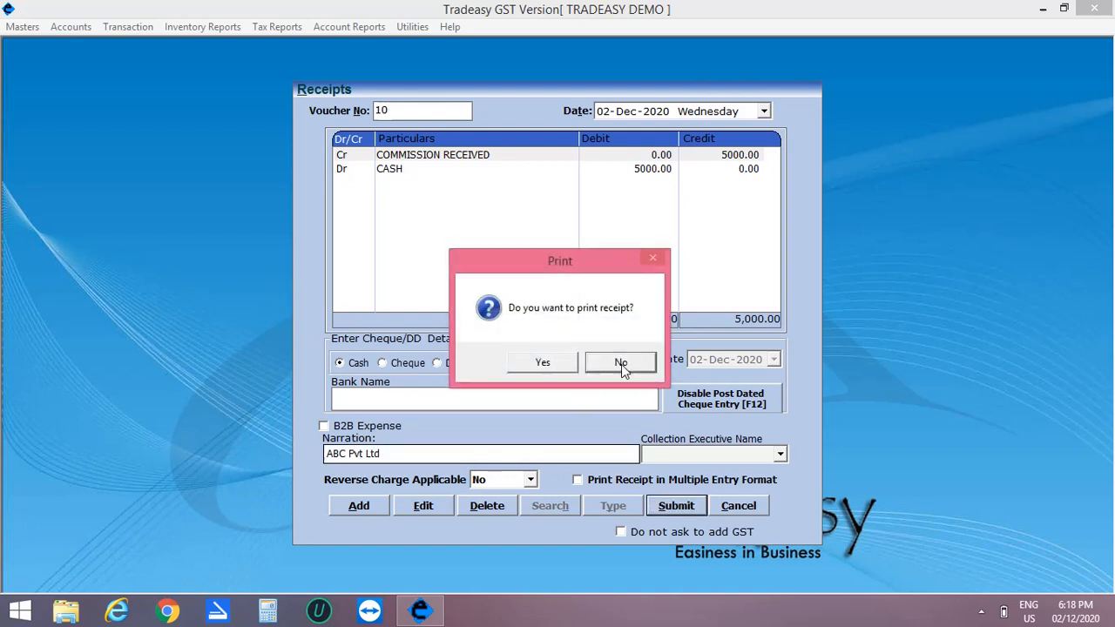
left_click(621, 364)
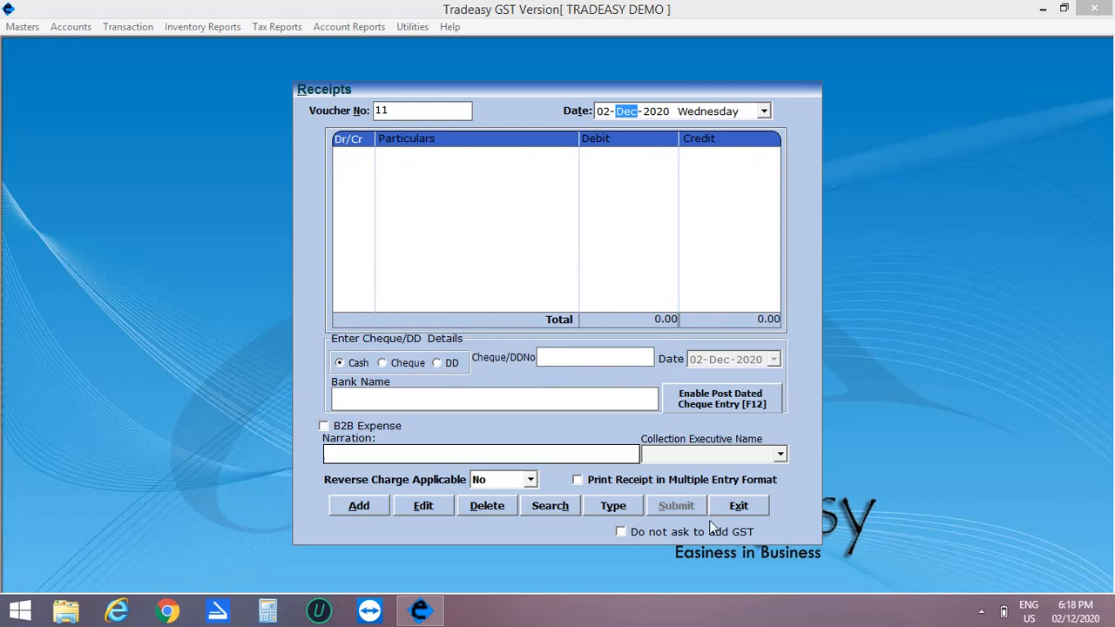
left_click(736, 508)
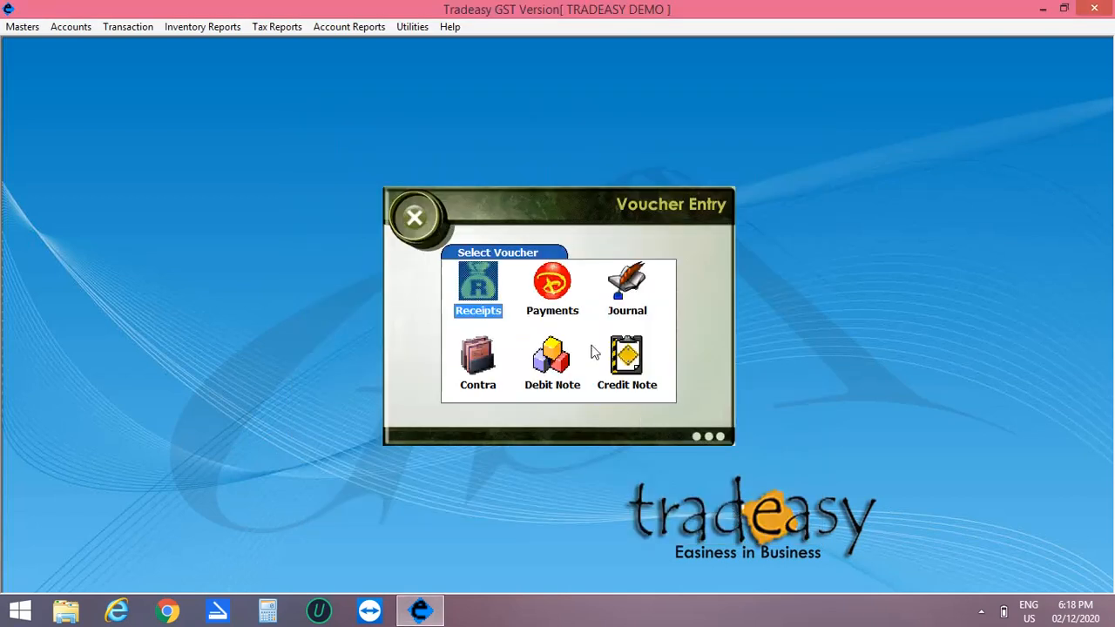
Open a new Payments voucher and begin a debit (Dr) entry, checking the list of existing accounts.
double_click(554, 286)
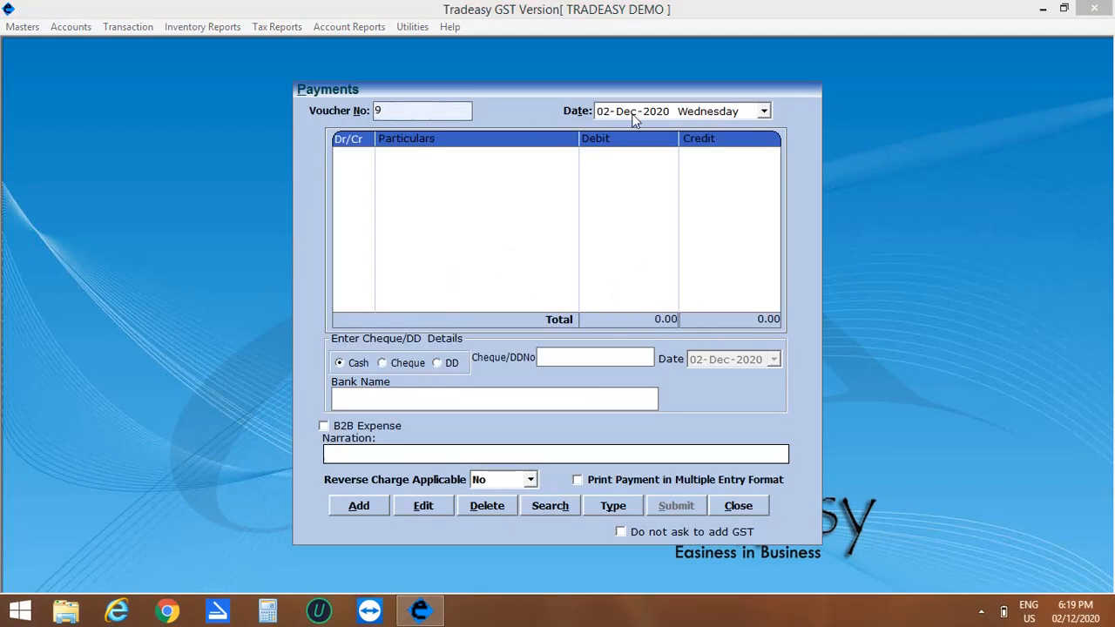
left_click(603, 114)
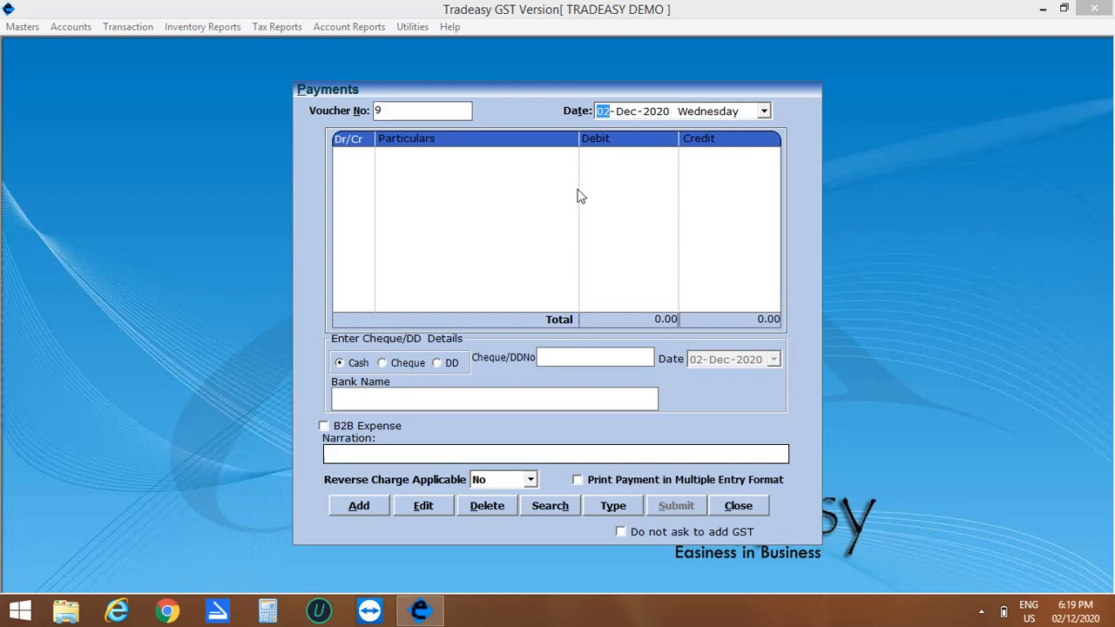
left_click(357, 512)
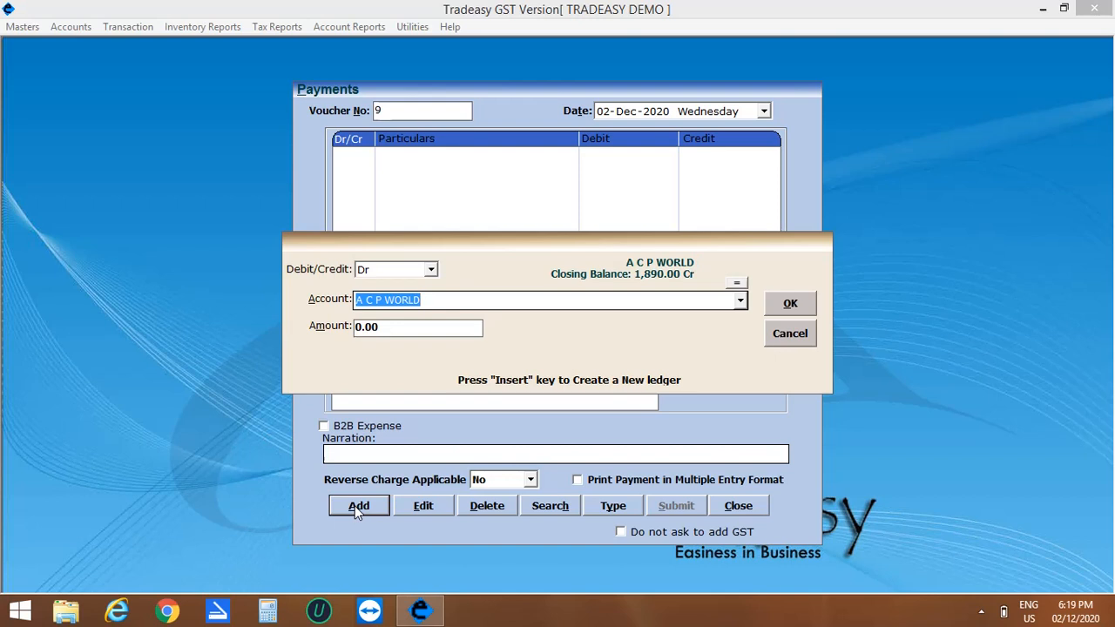
left_click(435, 301)
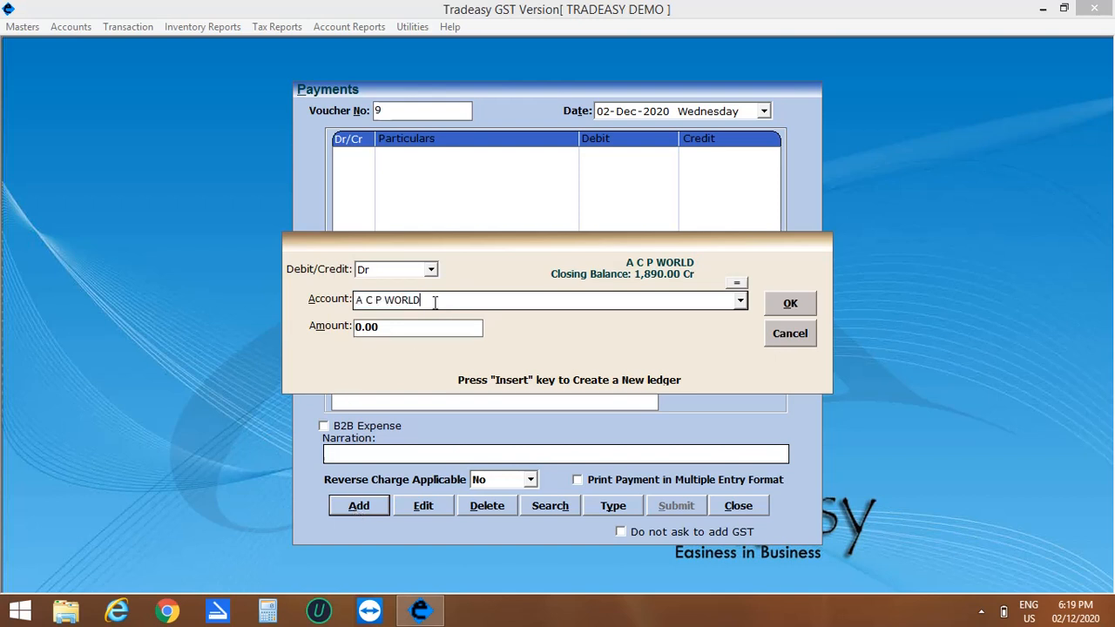
left_click(740, 300)
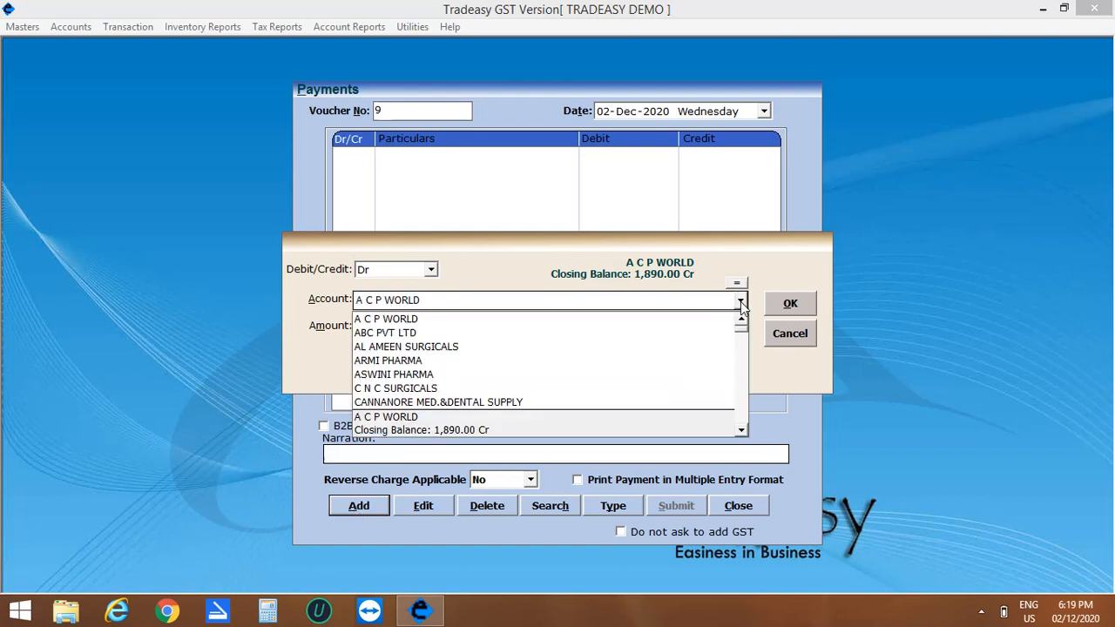
left_click(740, 300)
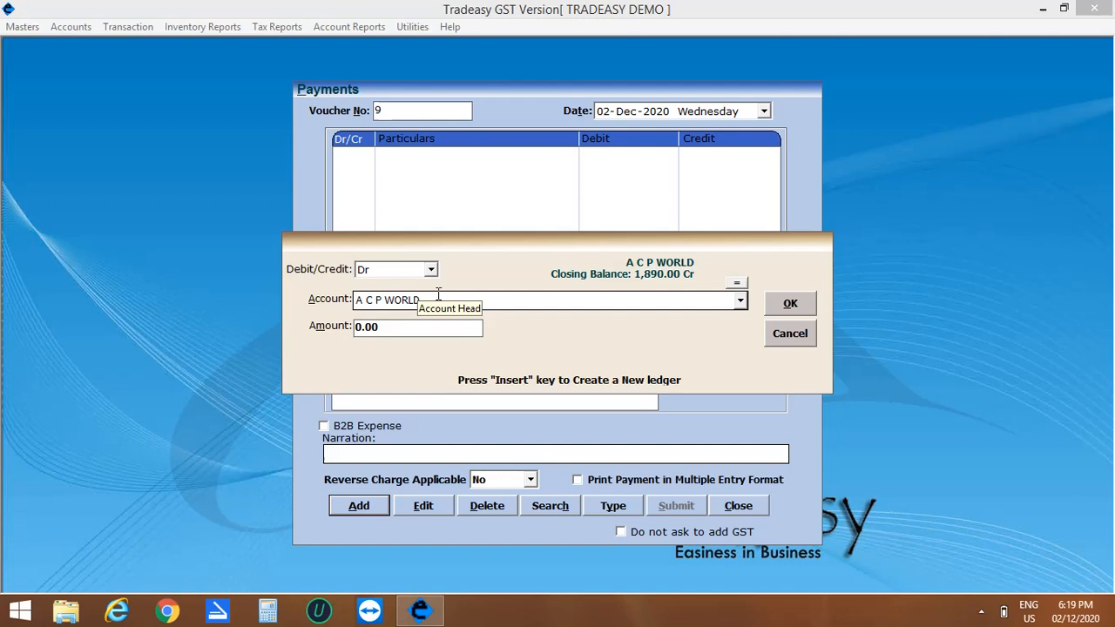
Create and save a new ledger named ELECTRICITY BILL under INDIRECT EXPENSES for the payment entry.
key("Insert")
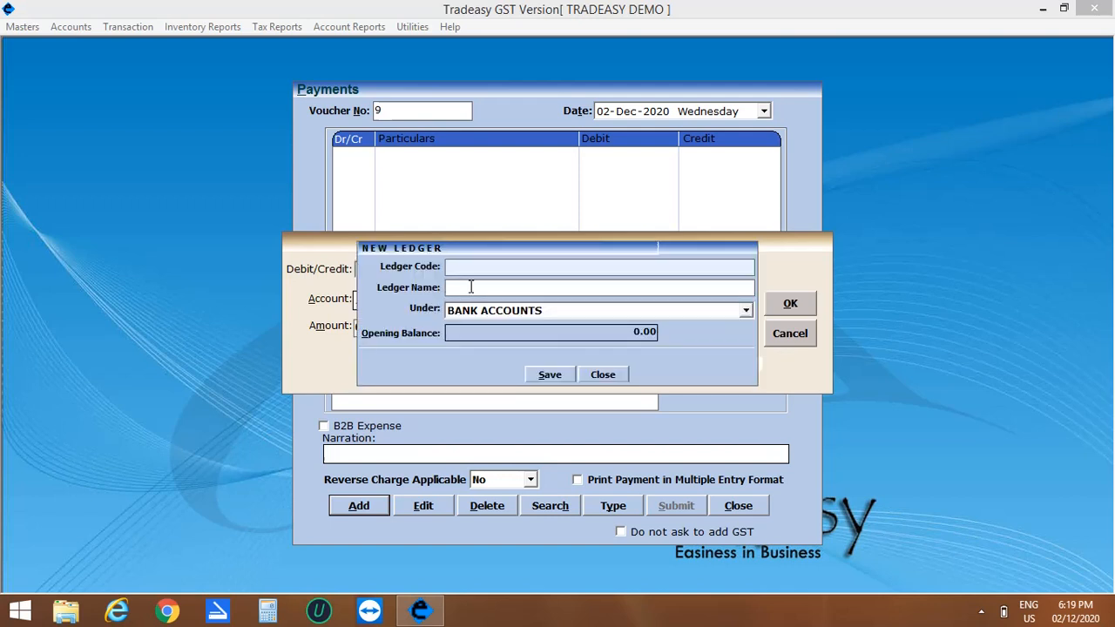
left_click(467, 288)
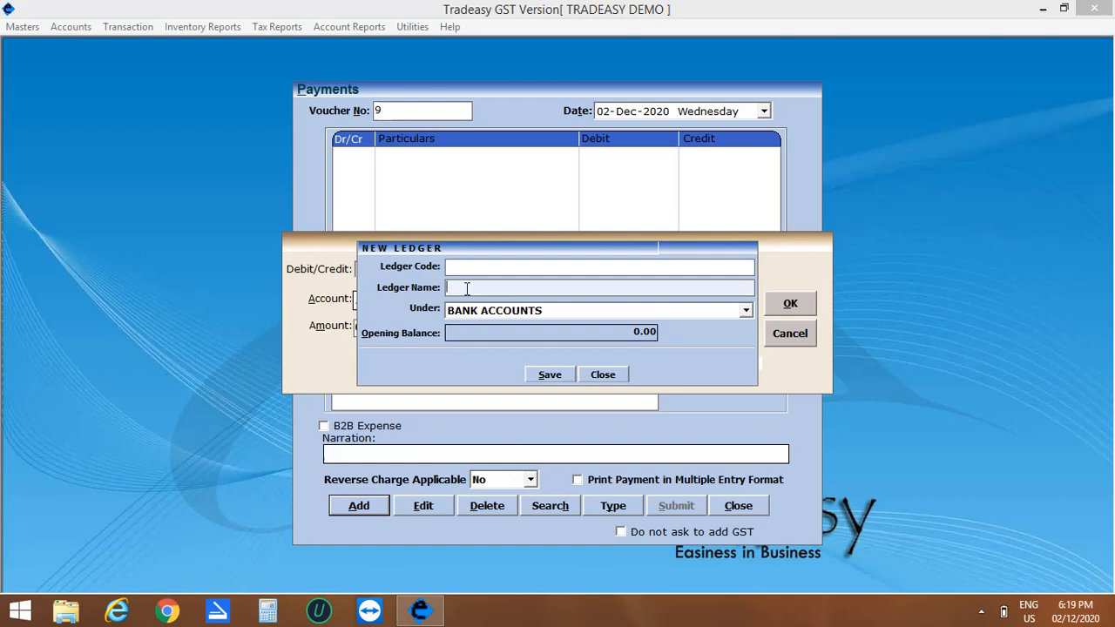
type("ELECTRICITY BILL")
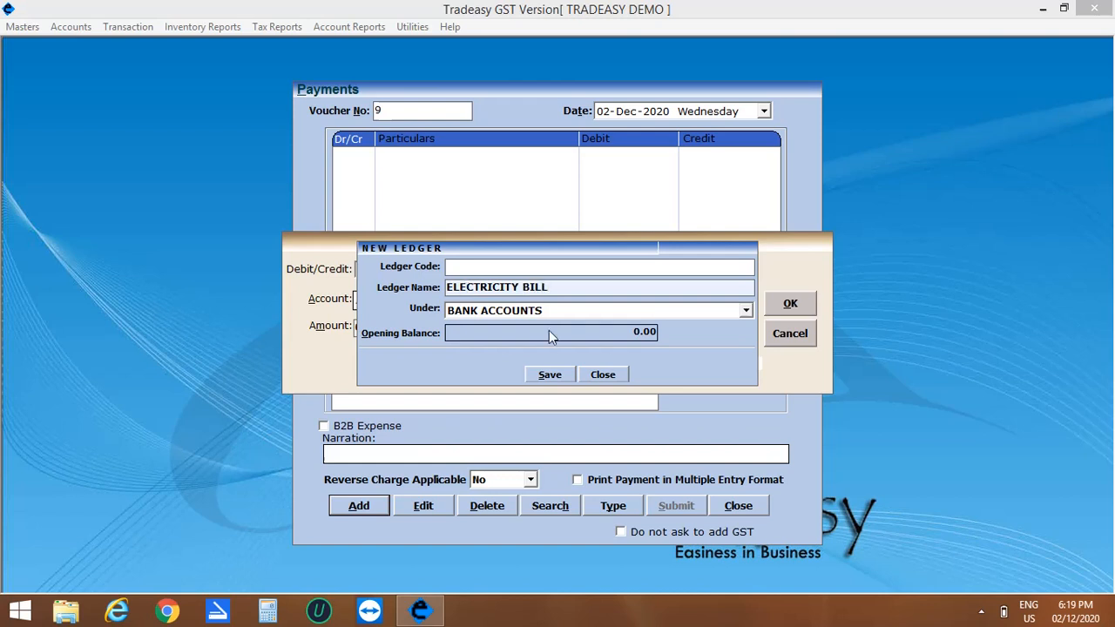
left_click(549, 314)
key("i")
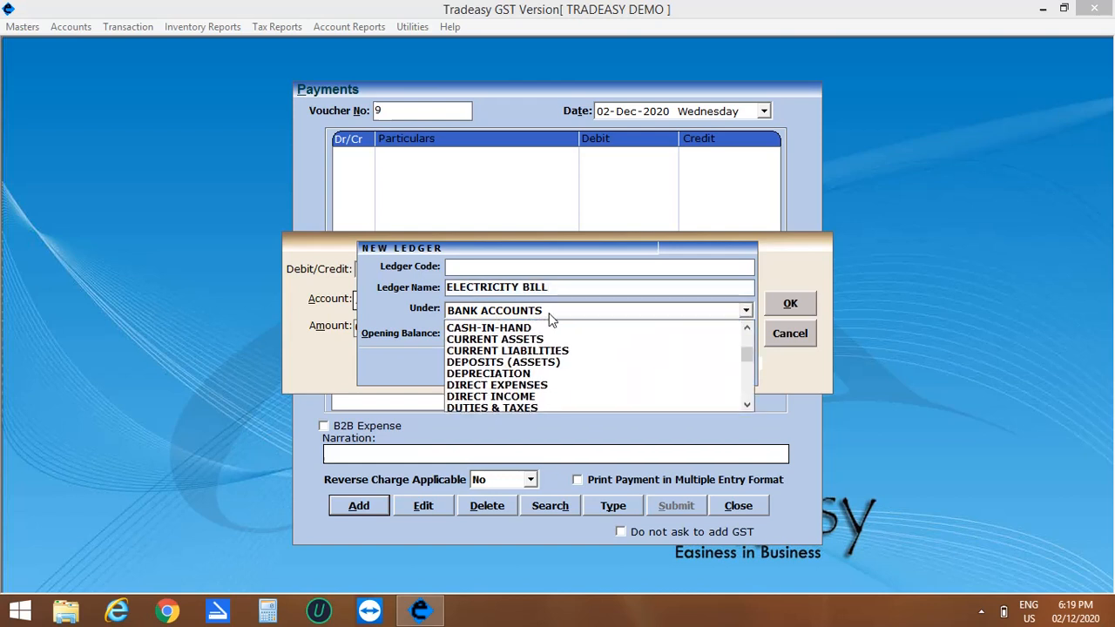
left_click(529, 406)
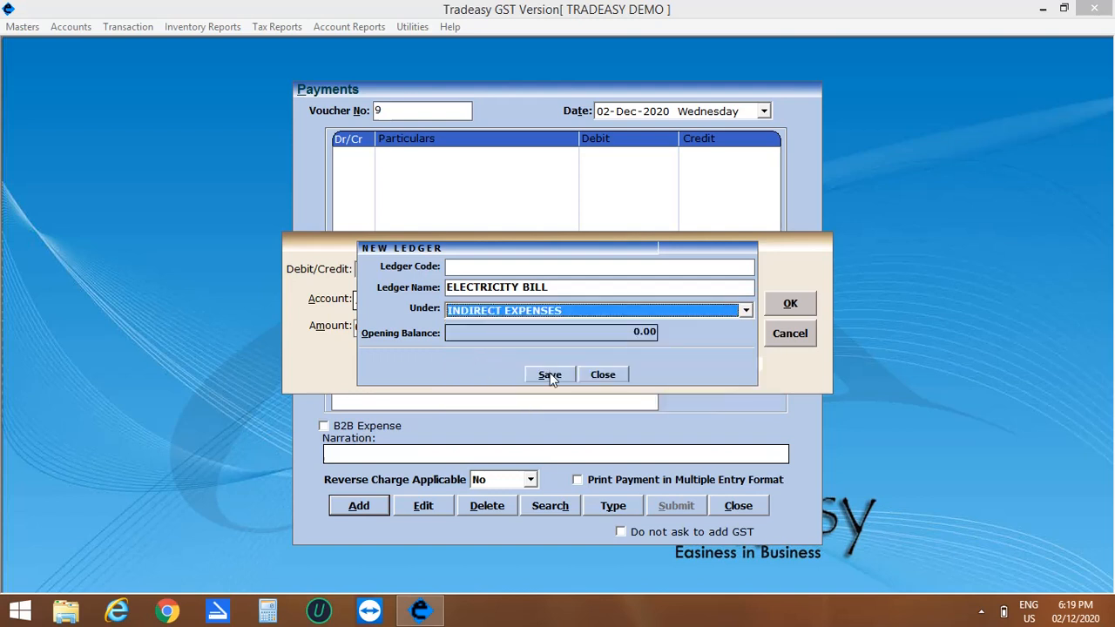
left_click(550, 376)
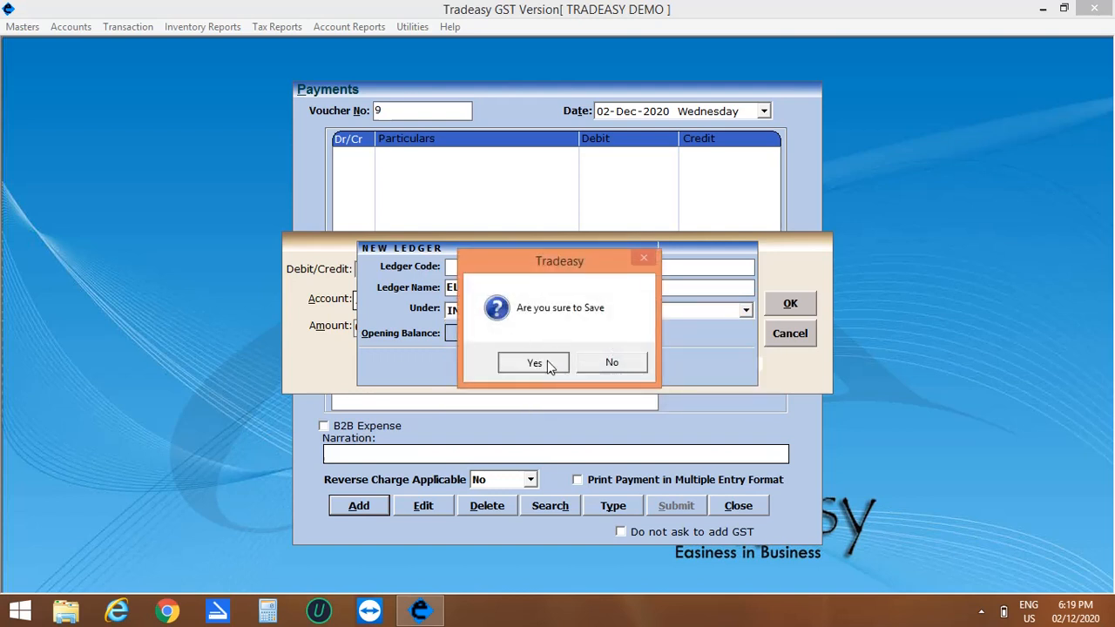
left_click(534, 362)
Debit ELECTRICITY BILL with 1000 in the payment voucher and add the balancing CASH credit of 1000.
left_click(401, 327)
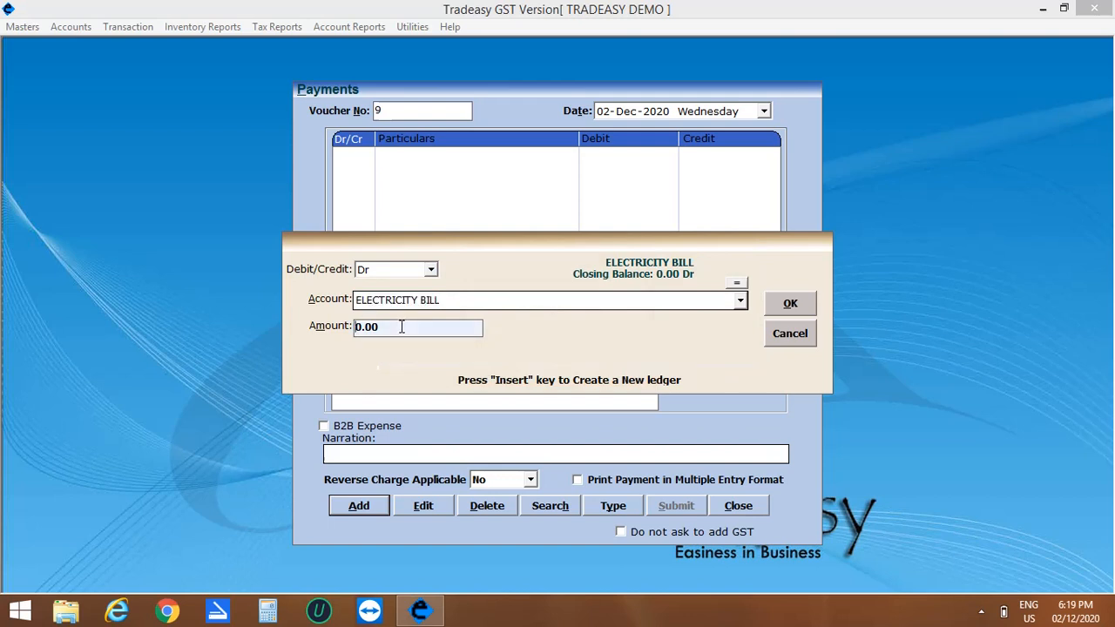
type("100")
left_click(784, 304)
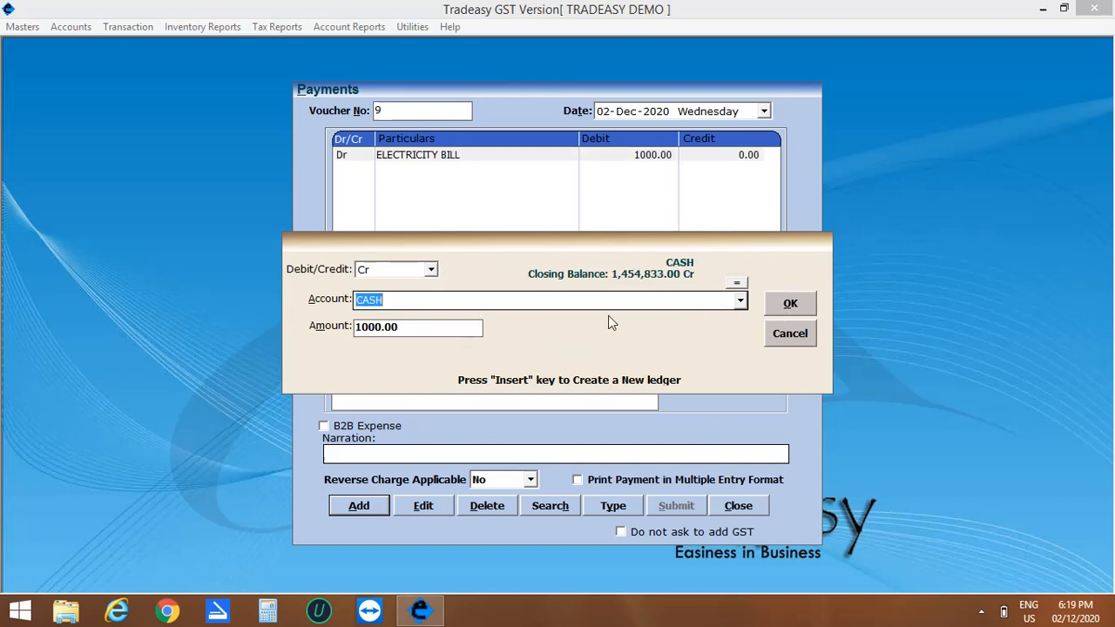
left_click(790, 305)
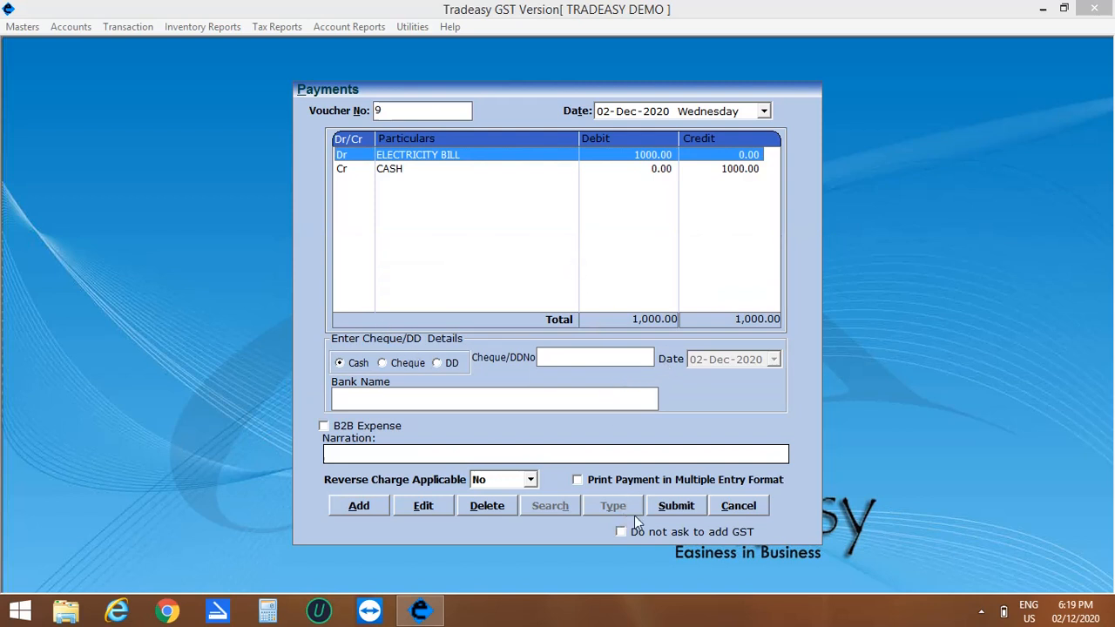
Submit the payment voucher without printing it, then leave the Payments form and the Voucher Entry window.
left_click(676, 510)
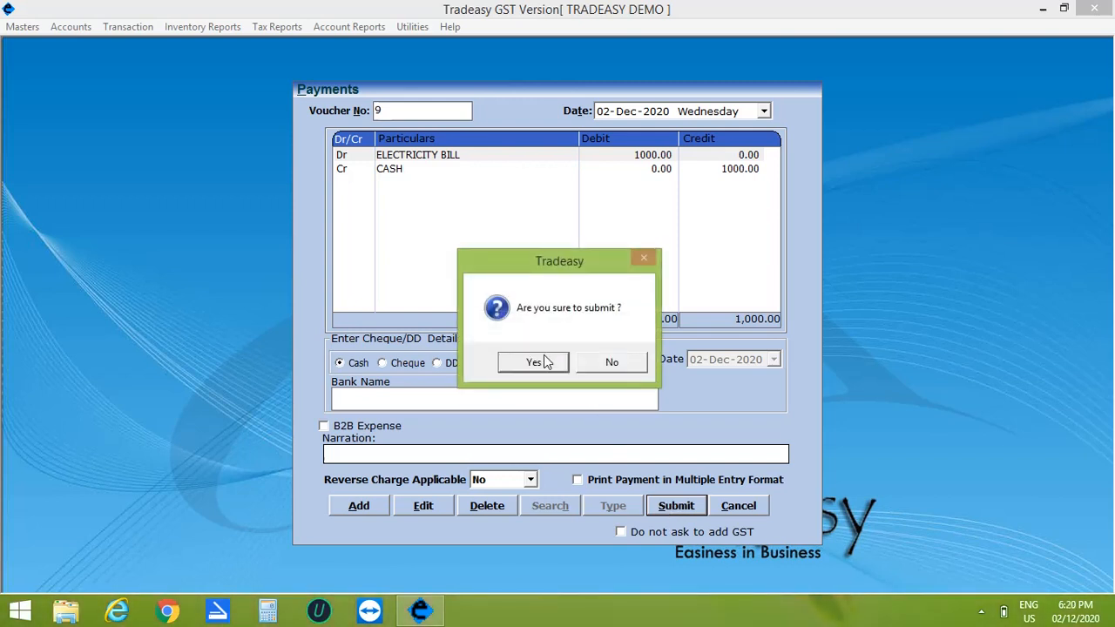
left_click(543, 356)
left_click(621, 369)
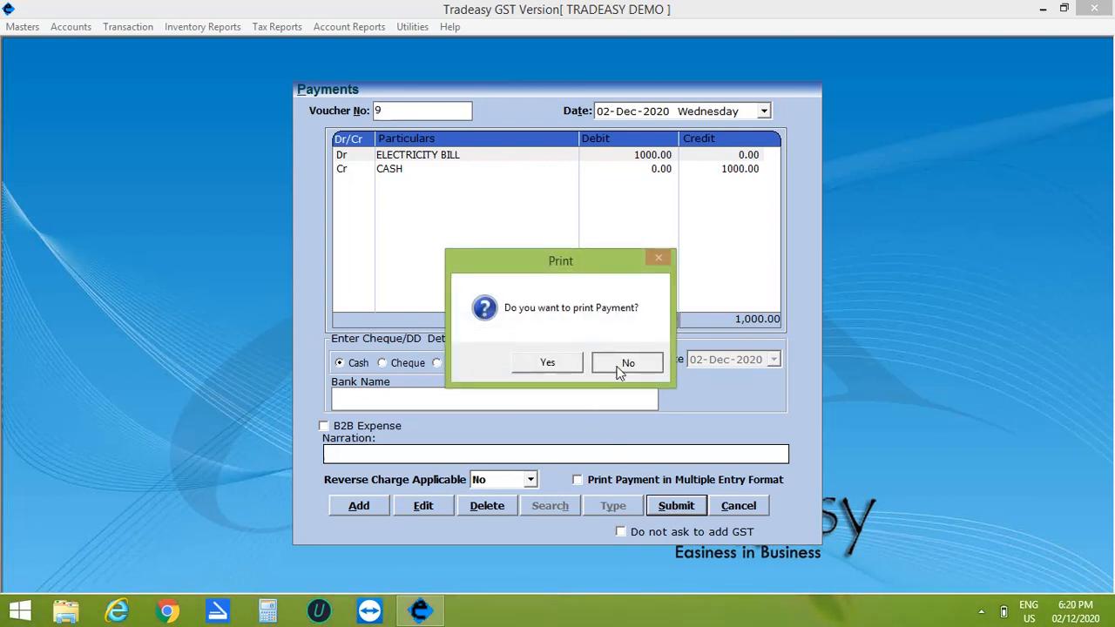
left_click(739, 507)
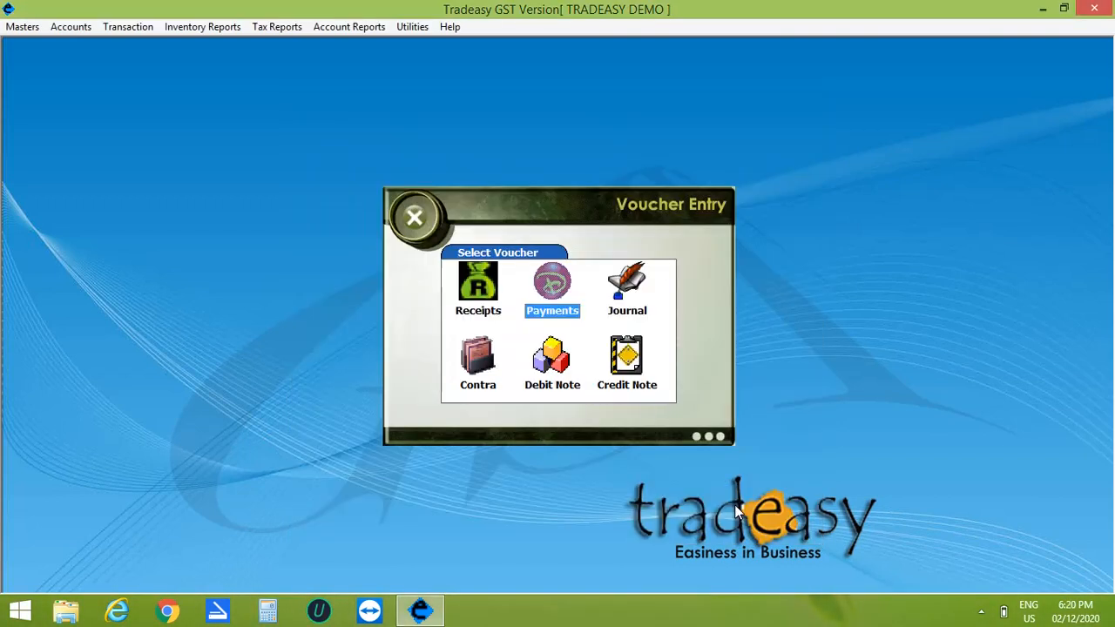
left_click(413, 215)
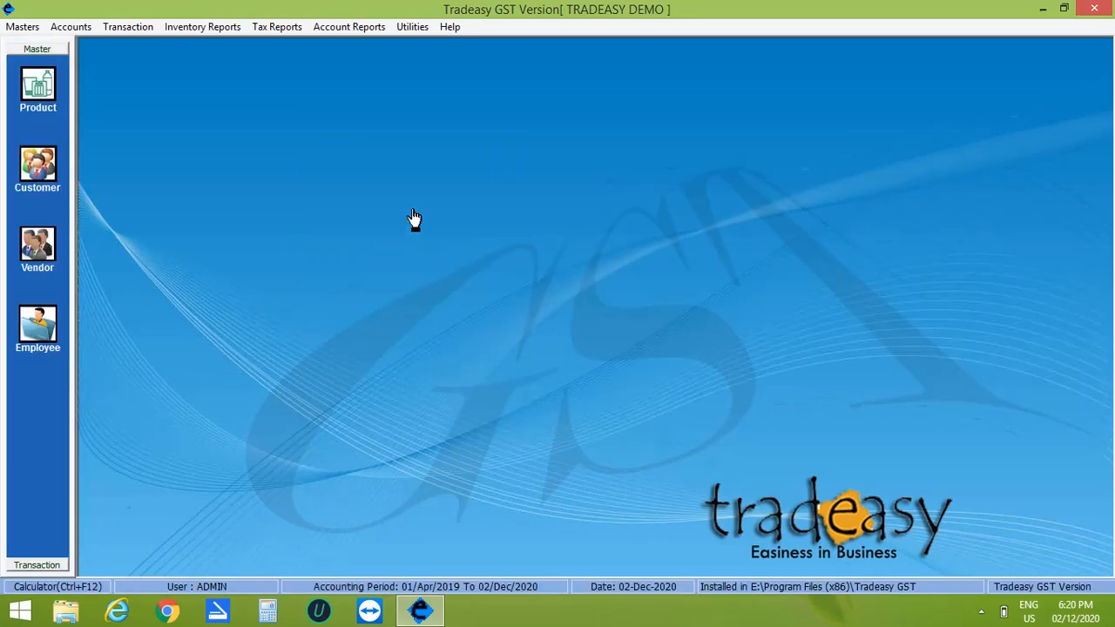
View the monthly Receipt Register and open the December 2020 entries.
left_click(357, 29)
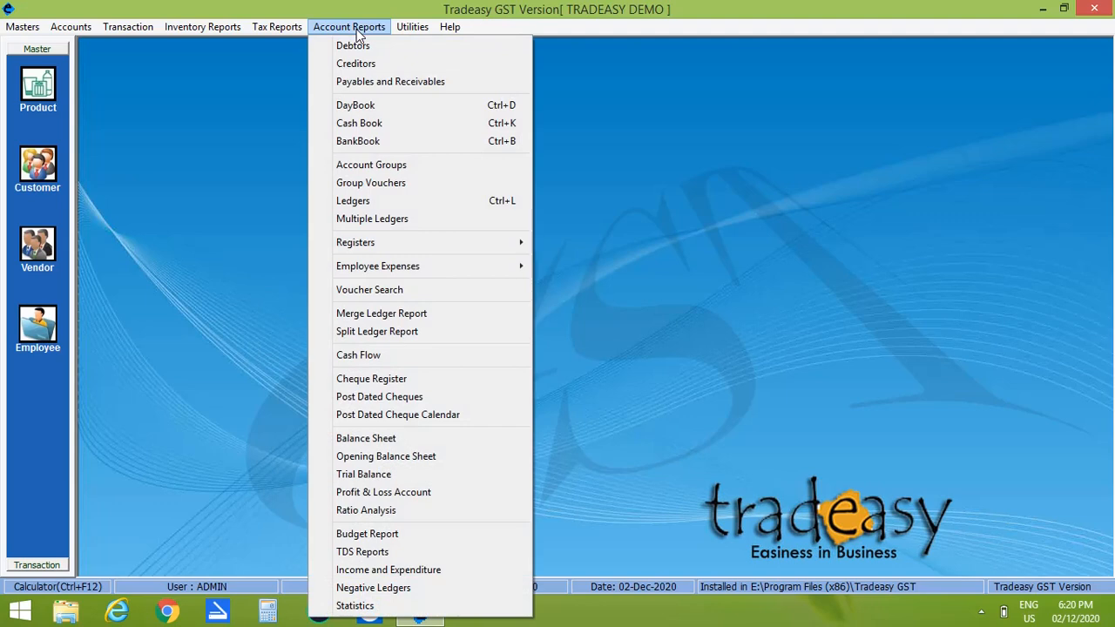
mouse_move(477, 254)
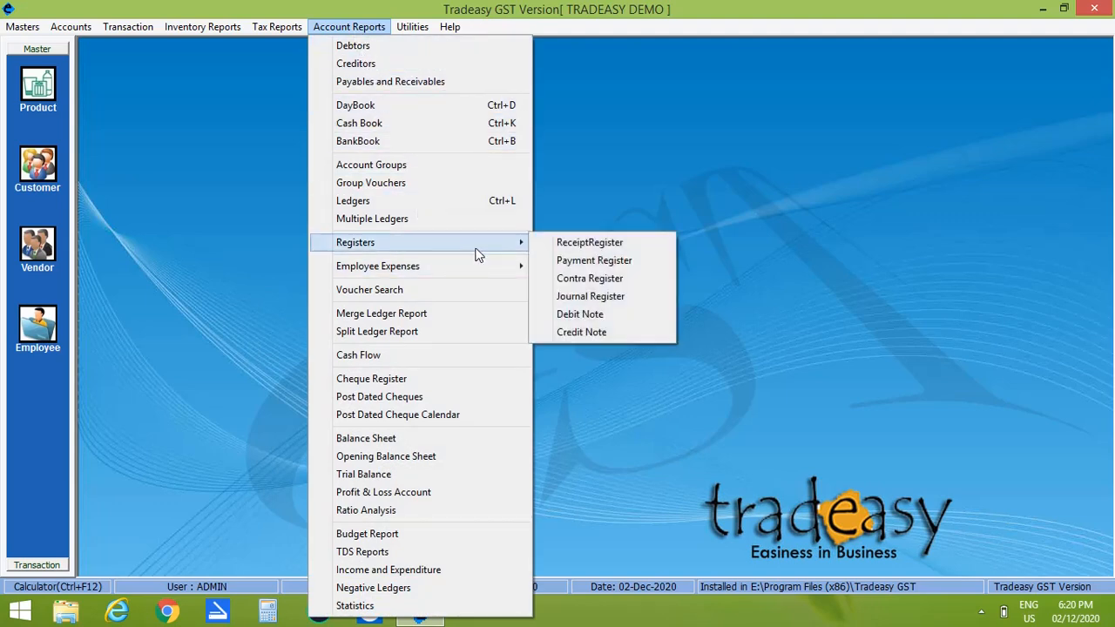
left_click(579, 248)
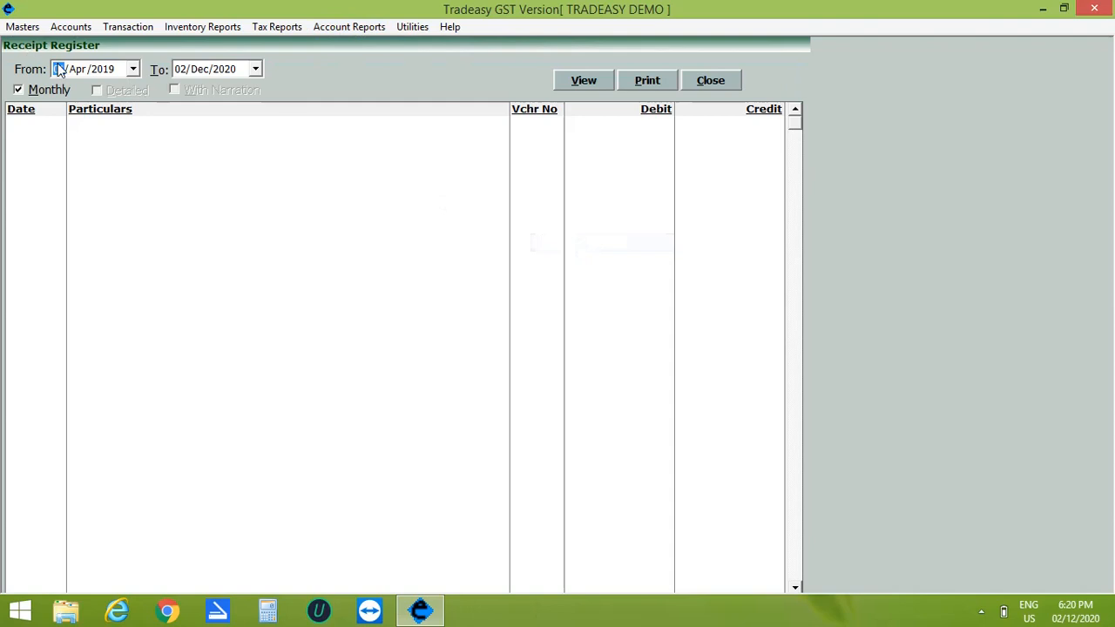
left_click(200, 69)
left_click(600, 80)
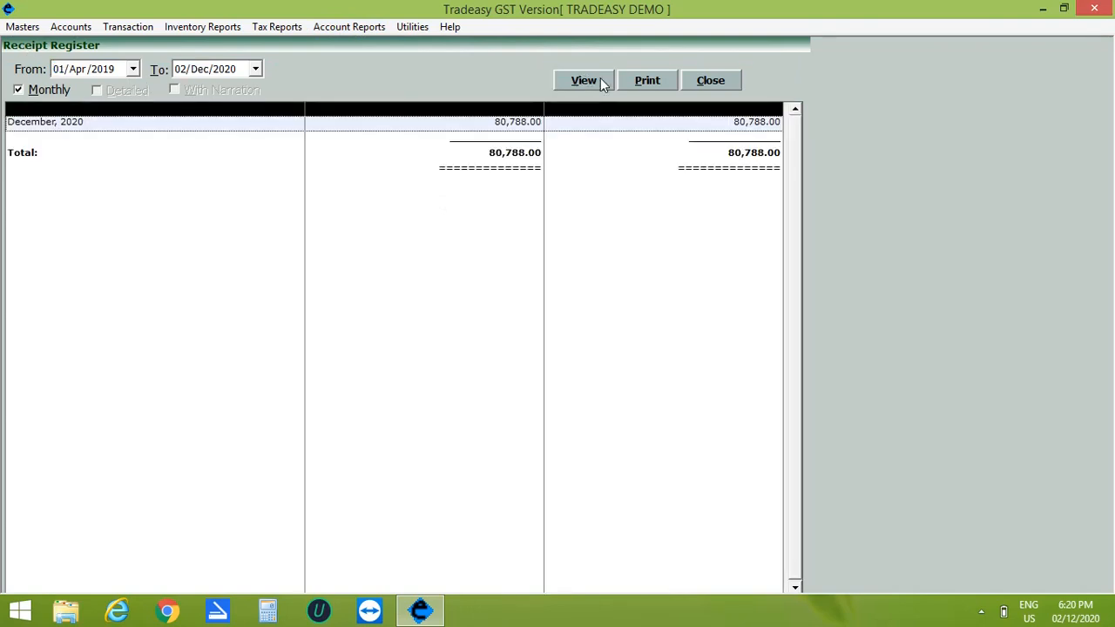
double_click(148, 131)
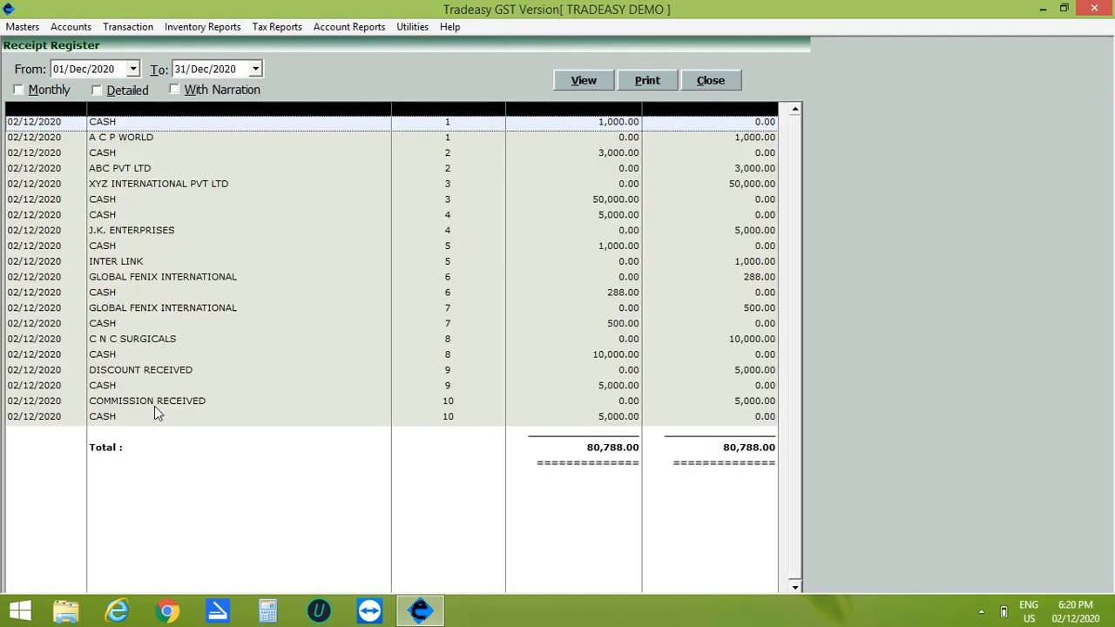
Display the Receipt Register in detailed form, review the receipt vouchers down to the total, and close the register.
left_click(96, 91)
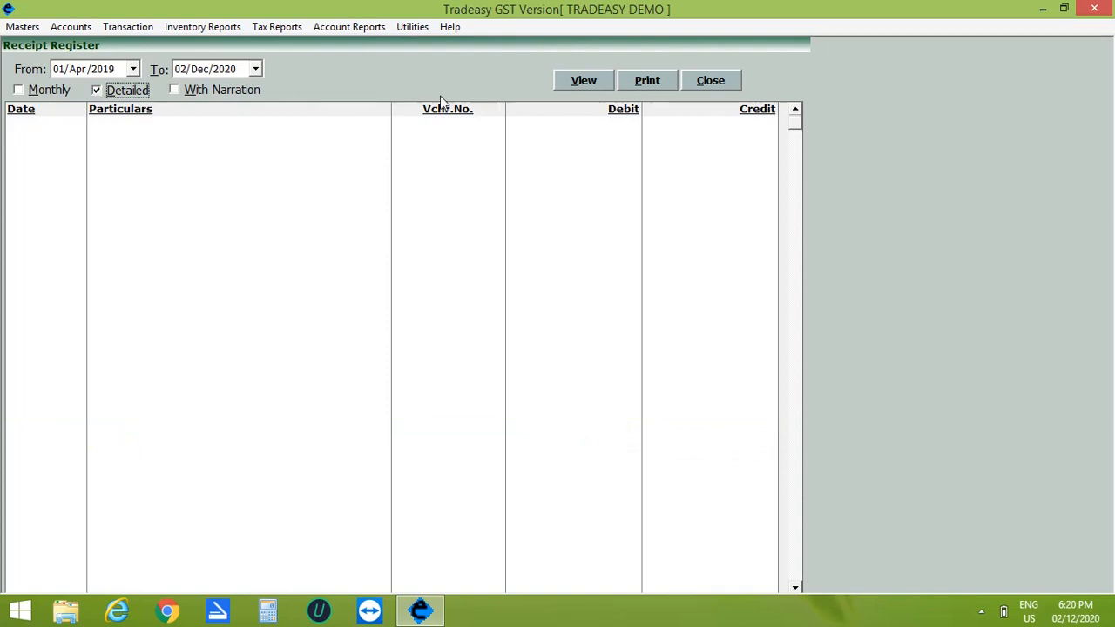
left_click(577, 80)
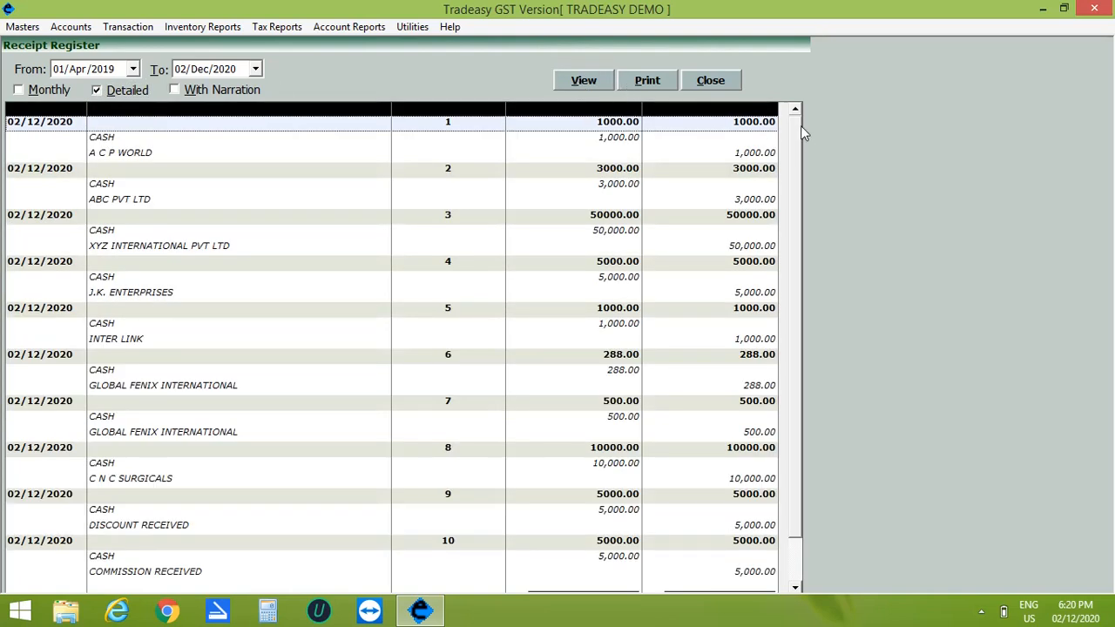
left_click(796, 588)
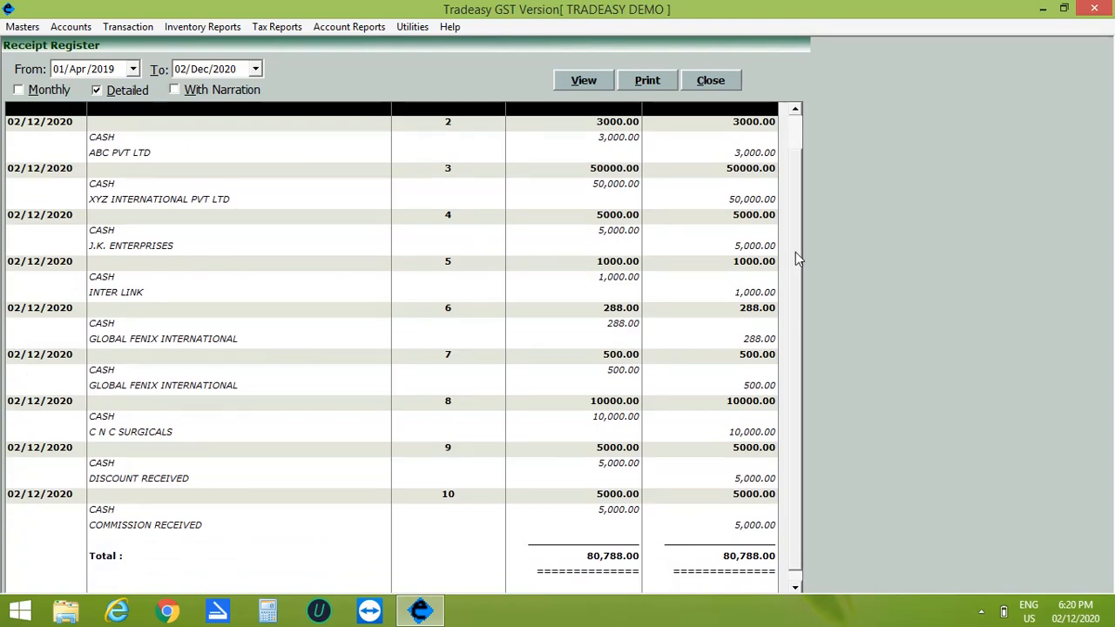
scroll(796, 252, "up", 1)
left_click(726, 82)
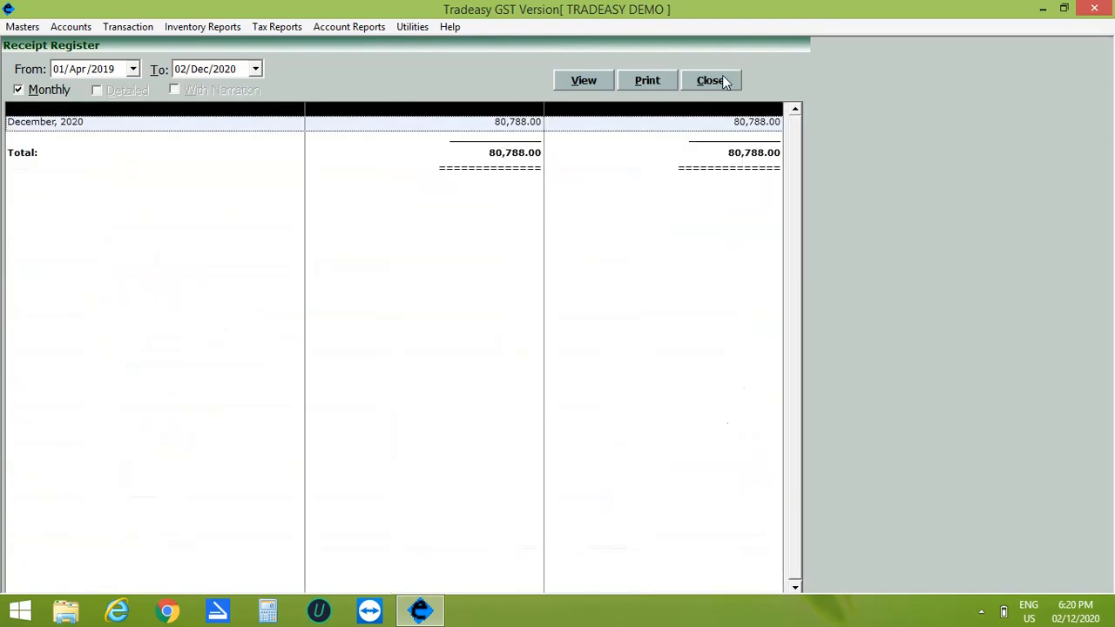
left_click(724, 81)
View the monthly Payment Register and open the December 2020 entries.
left_click(377, 27)
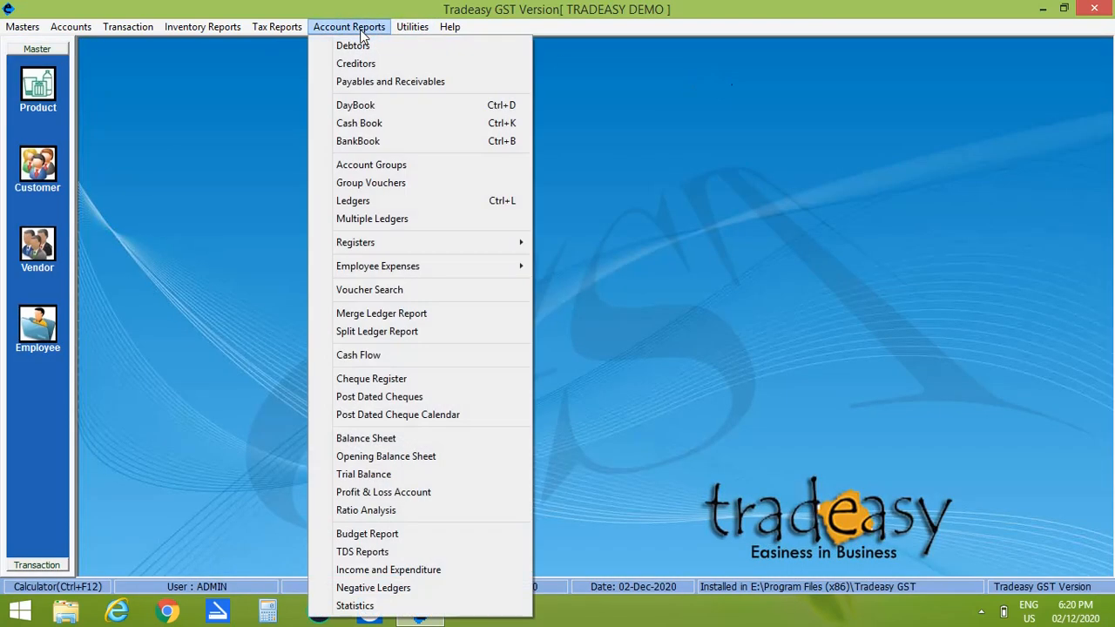
mouse_move(407, 236)
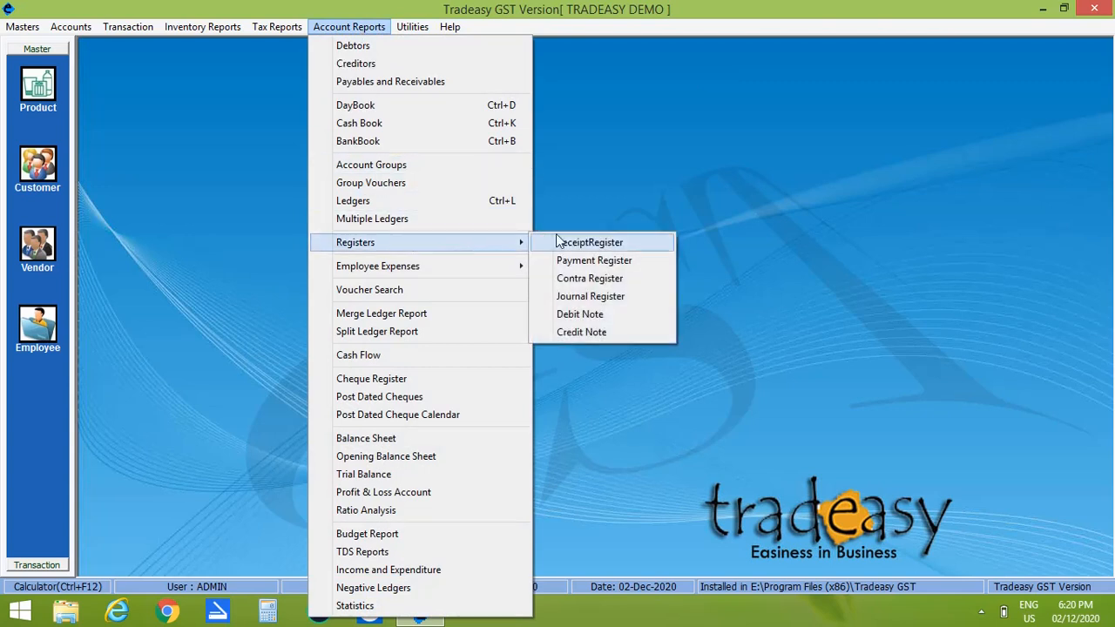
left_click(584, 265)
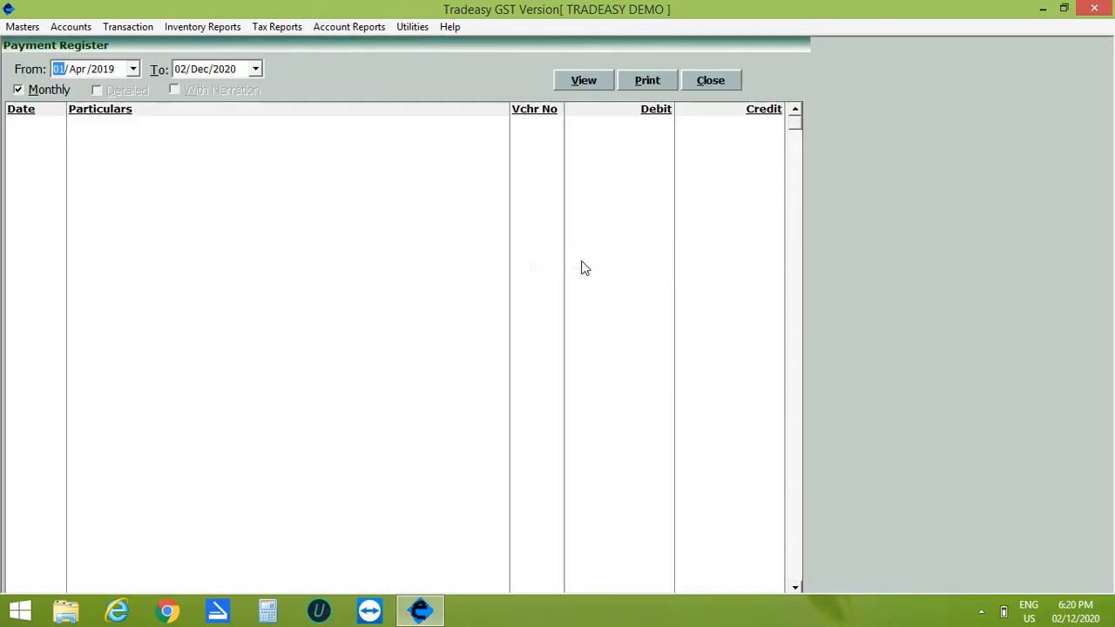
left_click(583, 84)
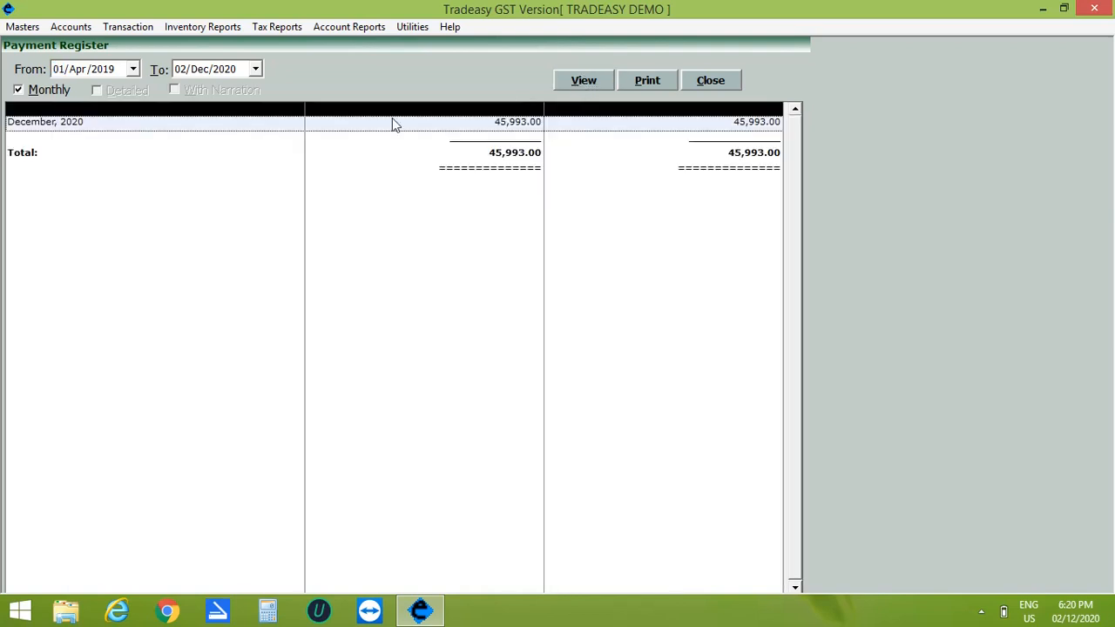
double_click(257, 127)
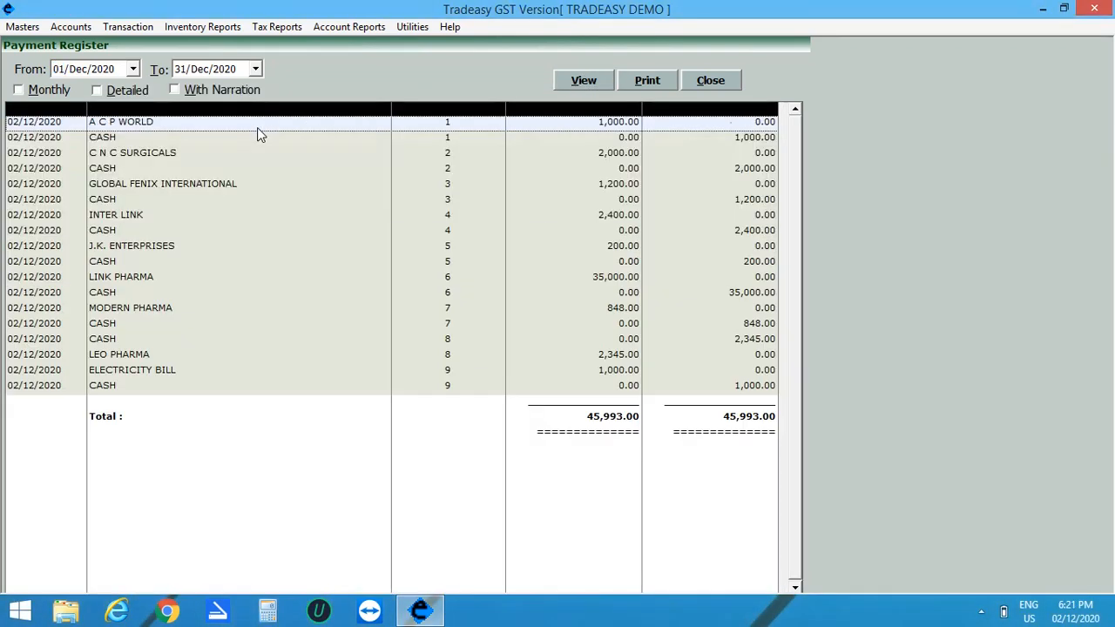
Switch the Payment Register to its detailed view for December 2020, then close the register.
left_click(97, 90)
left_click(591, 81)
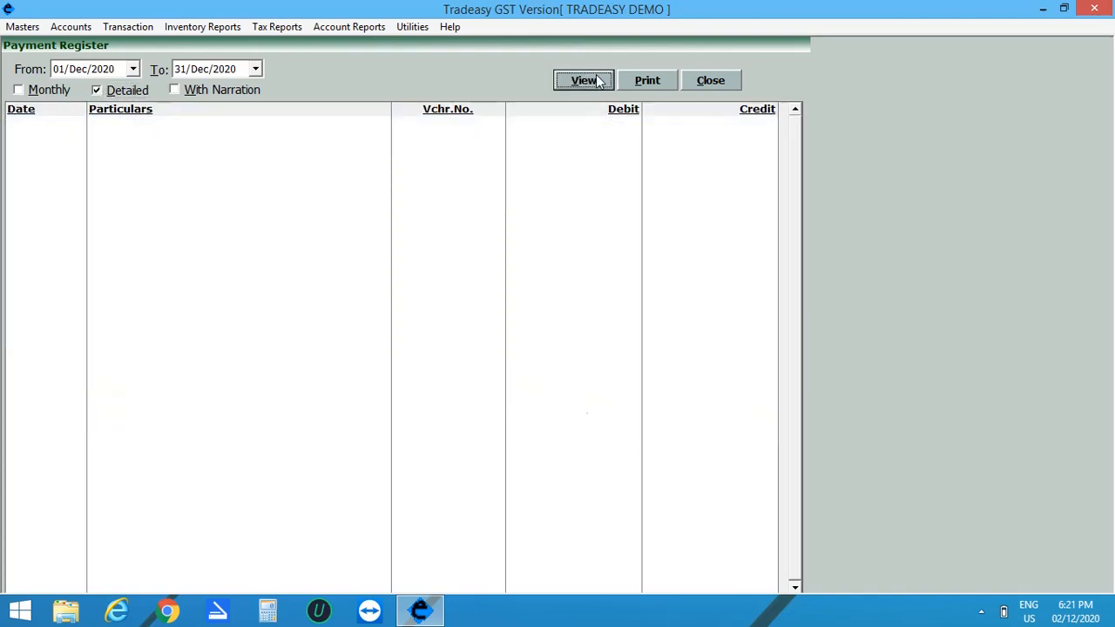
left_click(704, 81)
left_click(704, 81)
left_click(704, 81)
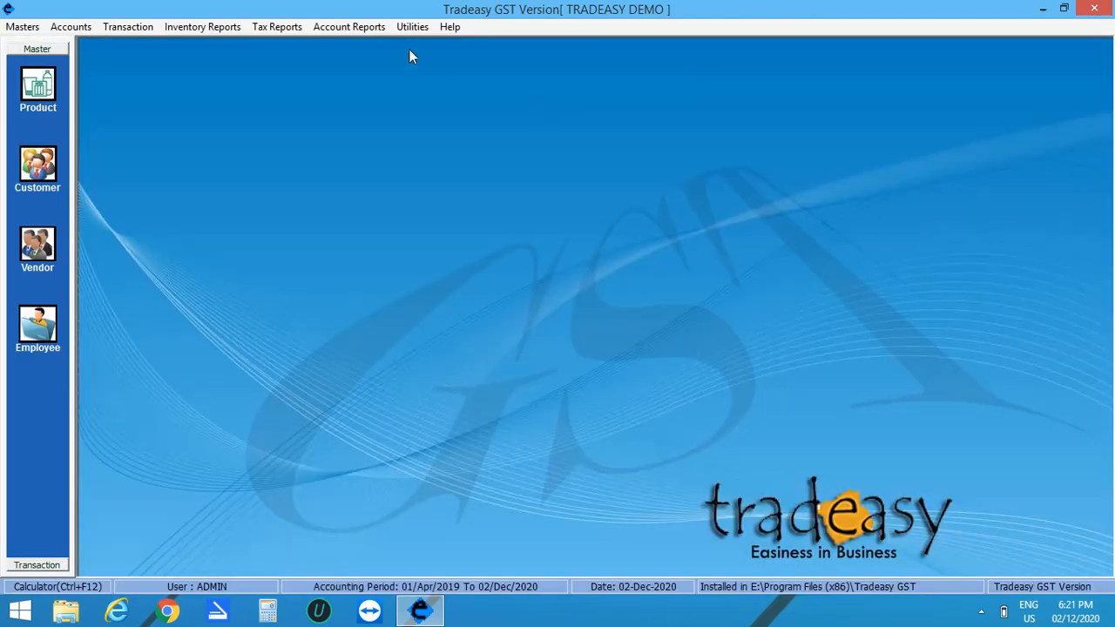
View the ledger report of GLOBAL FENIX INTERNATIONAL for all voucher types, check its payment entry, and close the report.
left_click(348, 27)
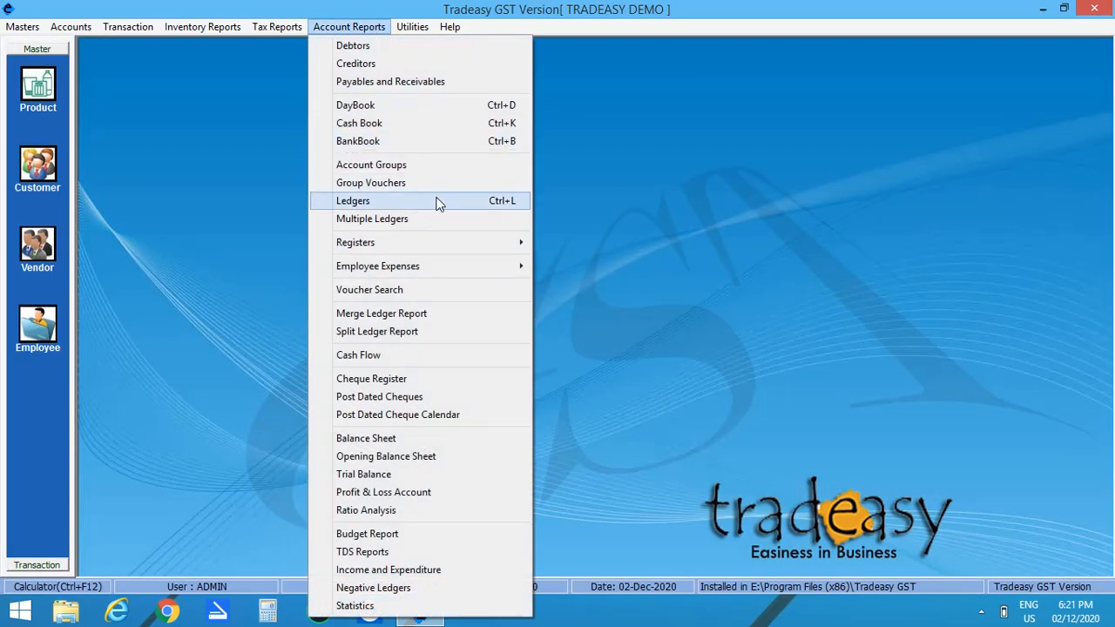
left_click(495, 199)
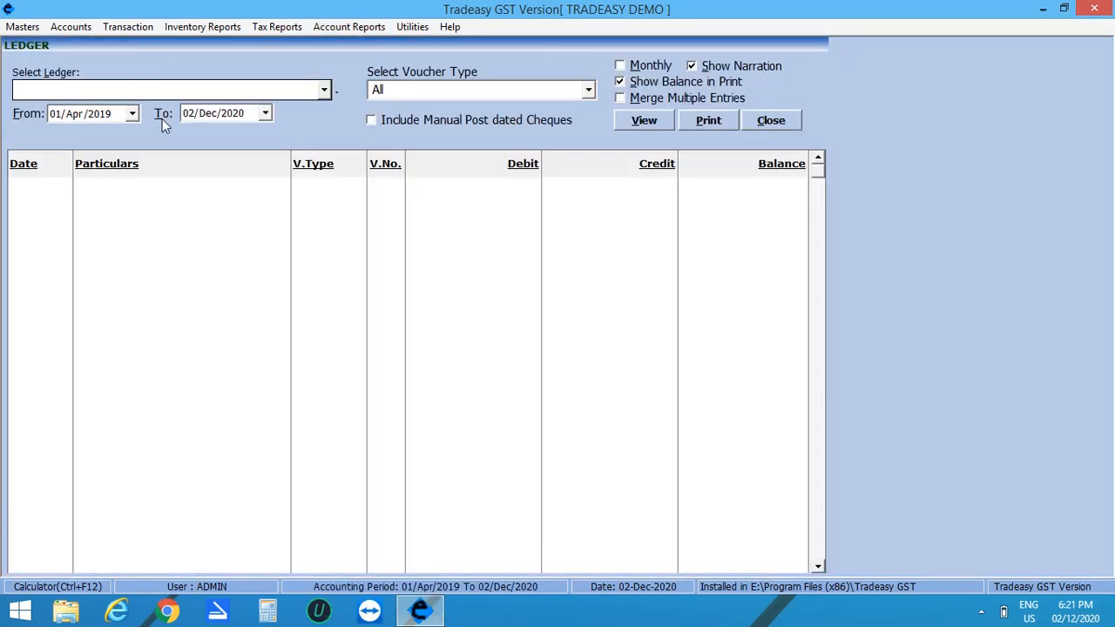
type("G")
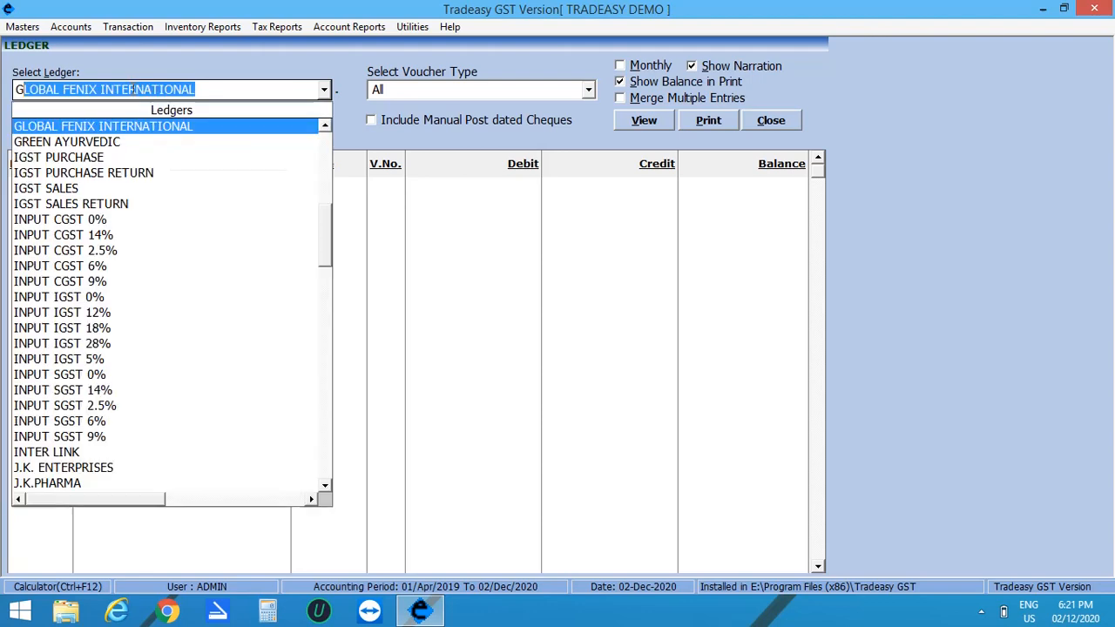
type("LO")
key("Return")
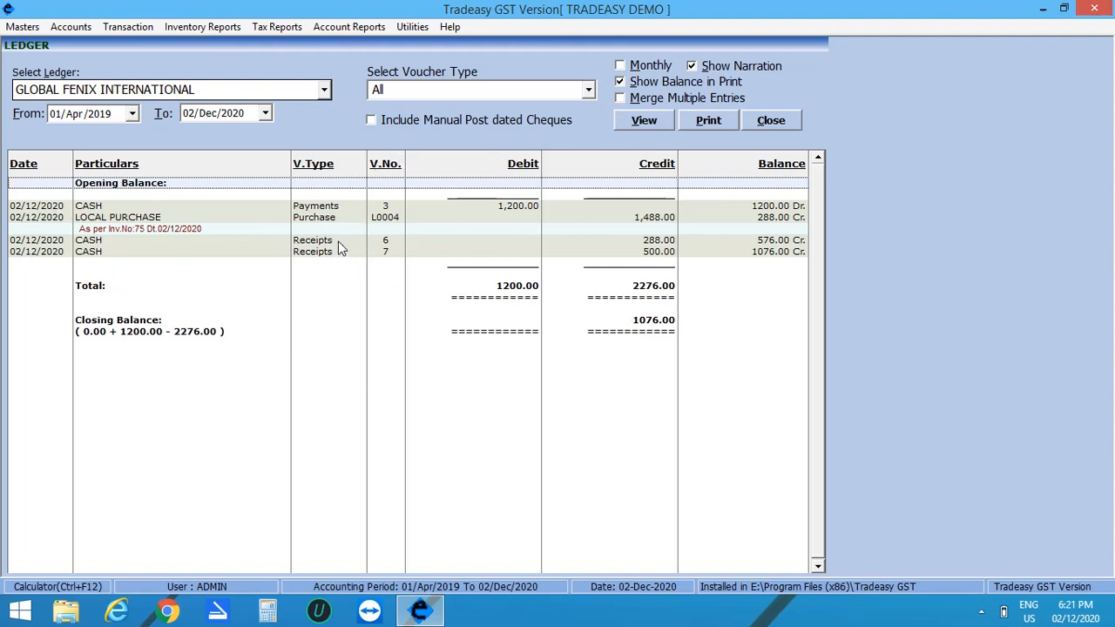
left_click(323, 210)
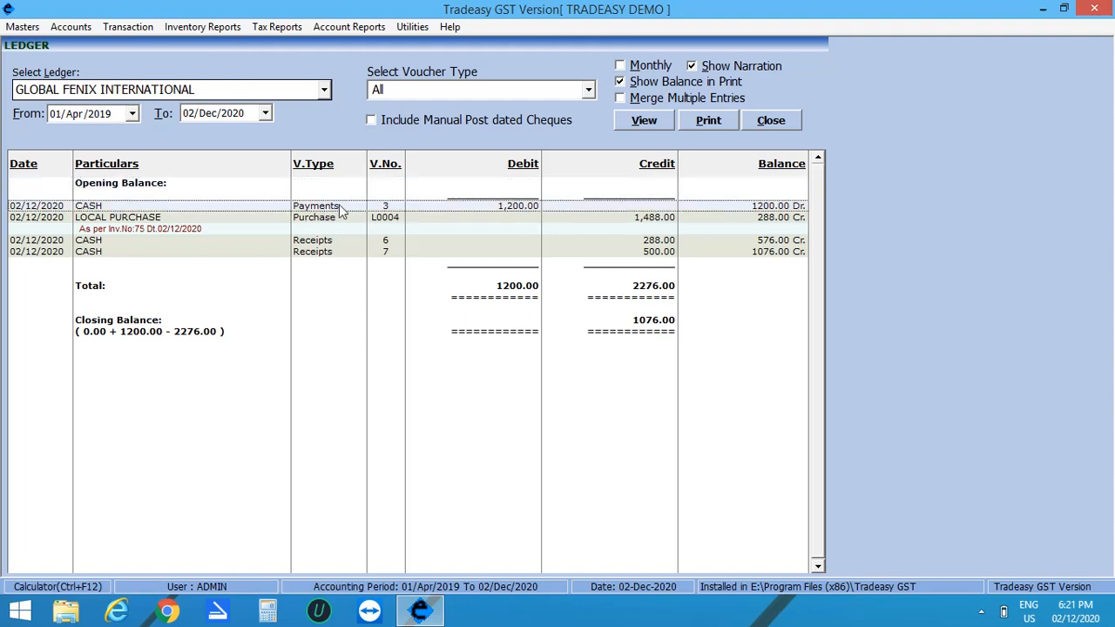
left_click(771, 121)
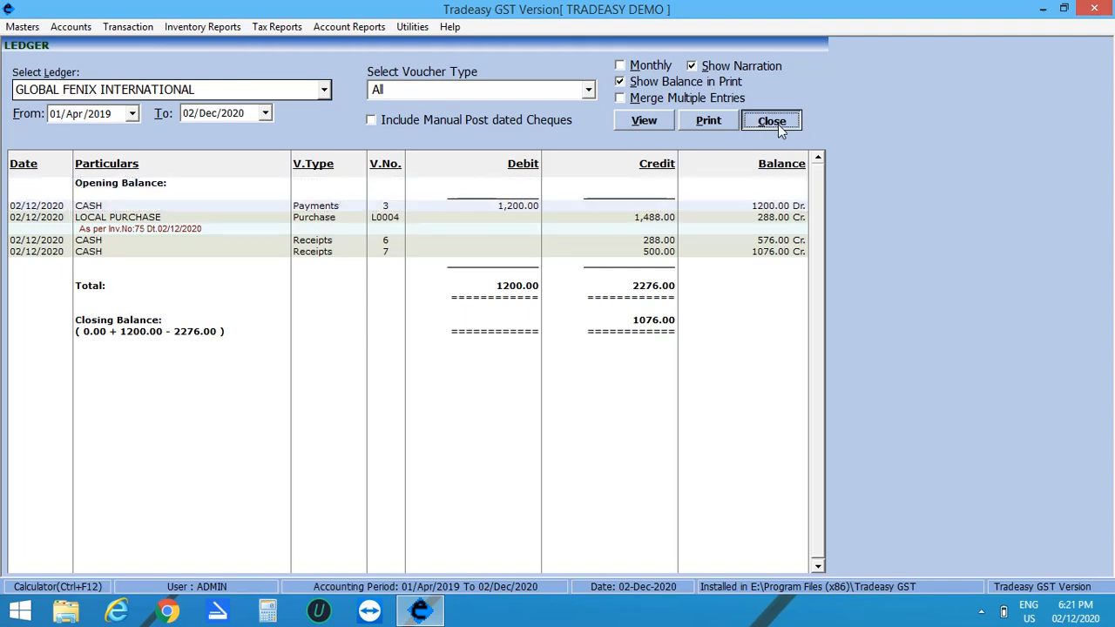